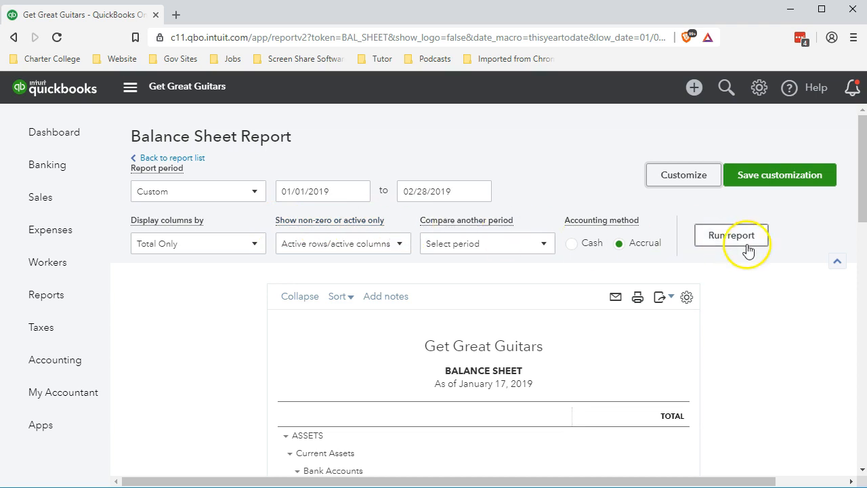
Run the Balance Sheet for 01/01/2019 to 02/28/2019 and review its assets and liabilities, including the interest and loan payable accounts
left_click(750, 242)
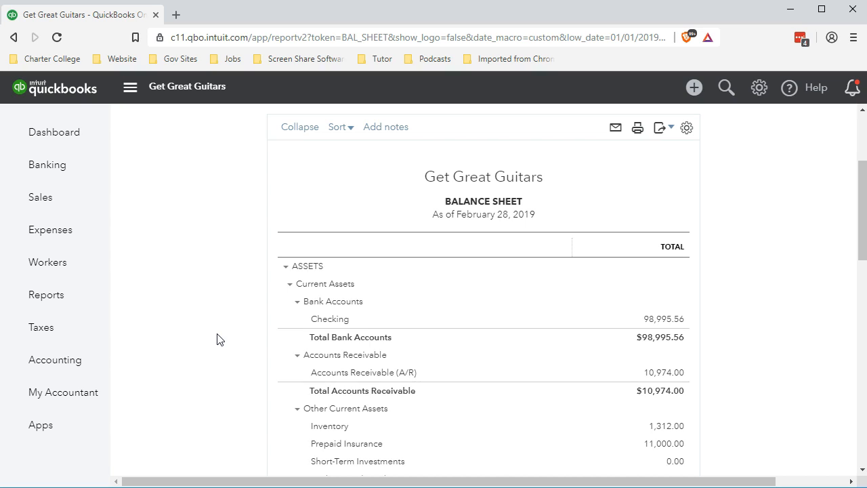
scroll(217, 339, "down", 5)
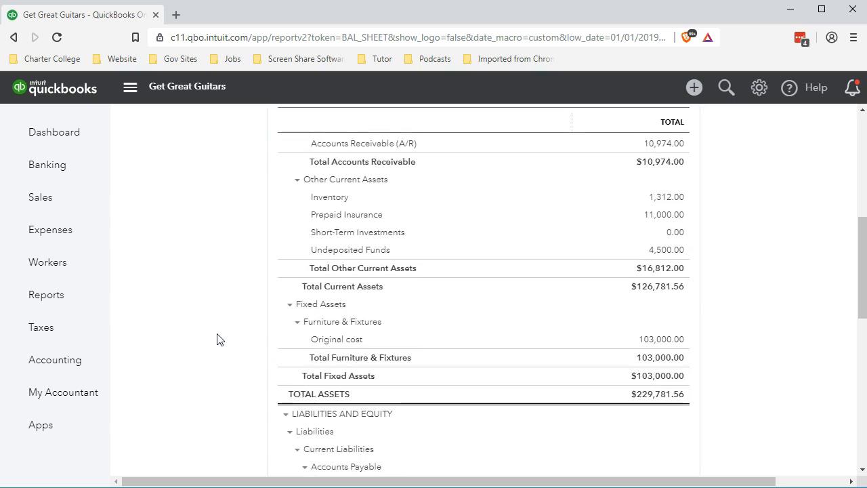
scroll(217, 338, "down", 2)
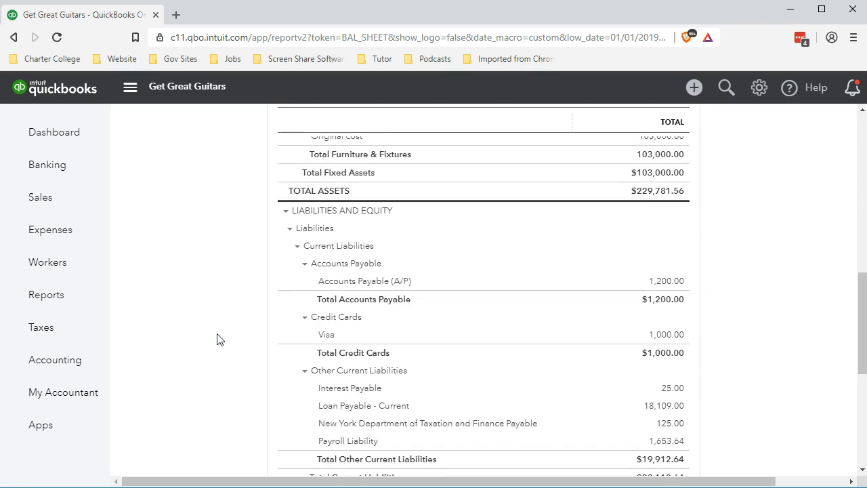
scroll(217, 339, "down", 2)
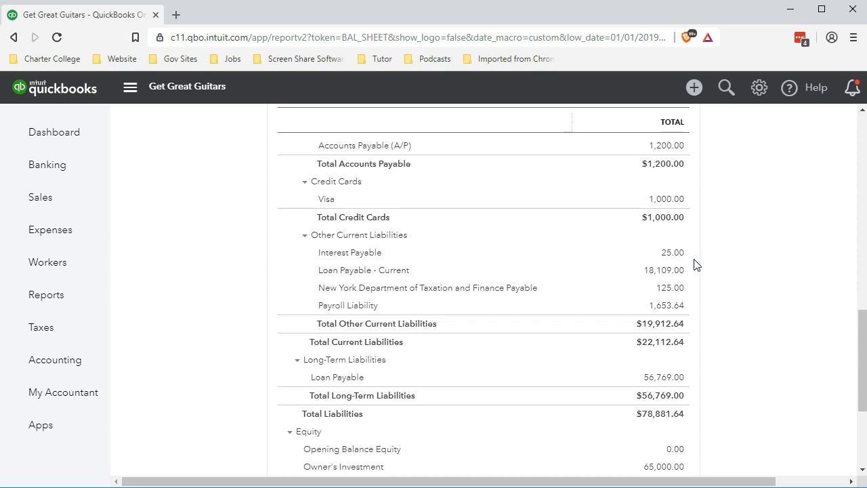
Switch to Loans.xlsx in Excel and examine the 5,000 loan's terms and the interest, principal reduction and balance formulas in its payment schedule
left_click(518, 486)
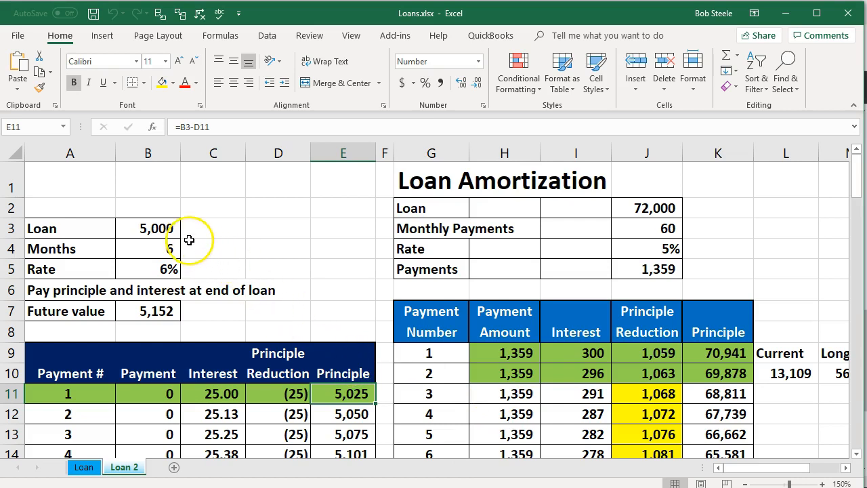
left_click(169, 229)
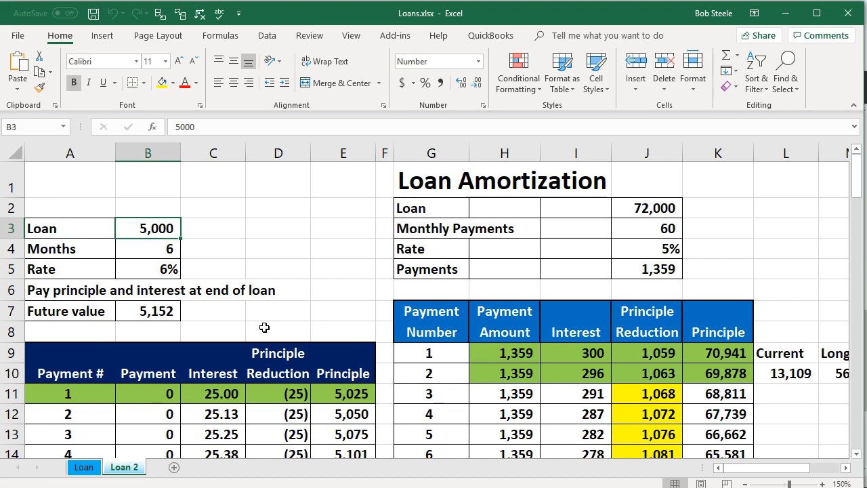
left_click(480, 391)
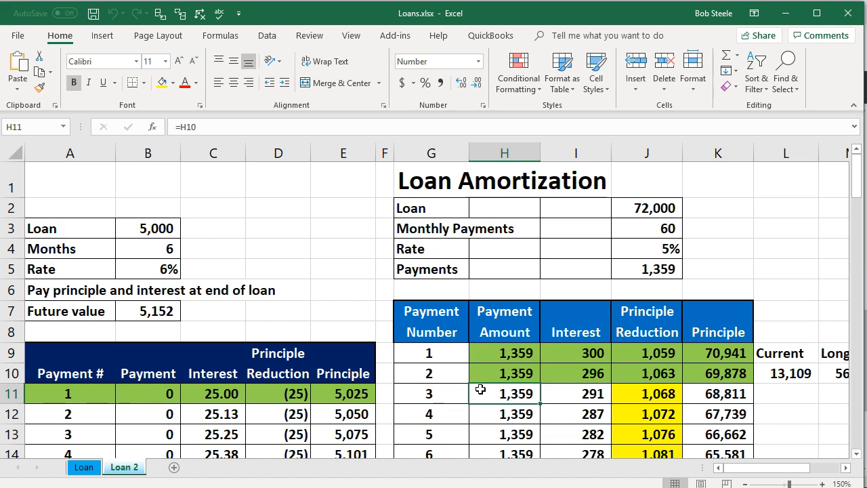
left_click(156, 229)
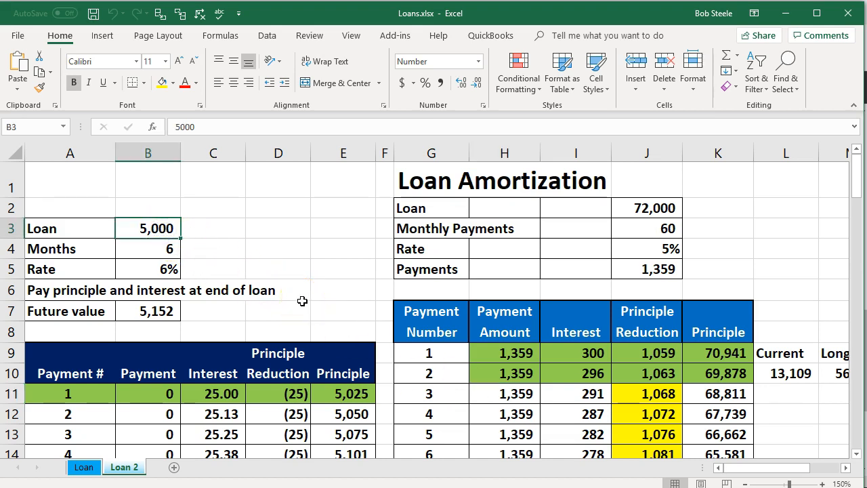
left_click(173, 249)
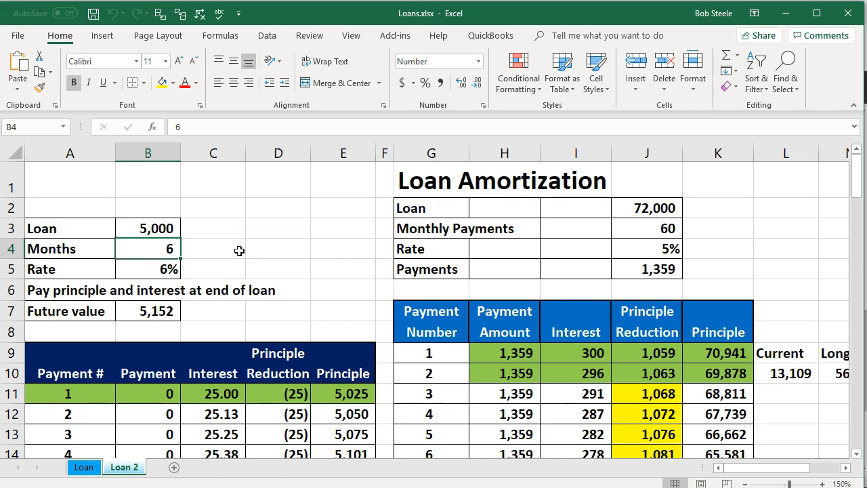
scroll(239, 250, "down", 1)
left_click(263, 320)
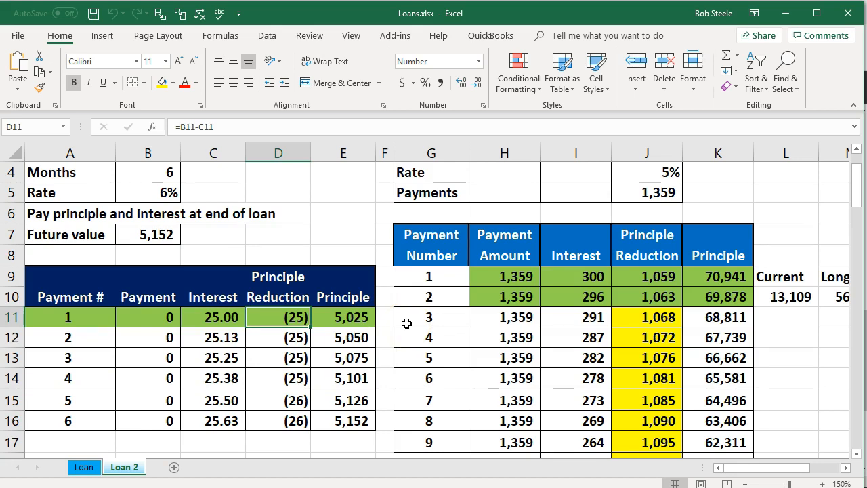
left_click(368, 319)
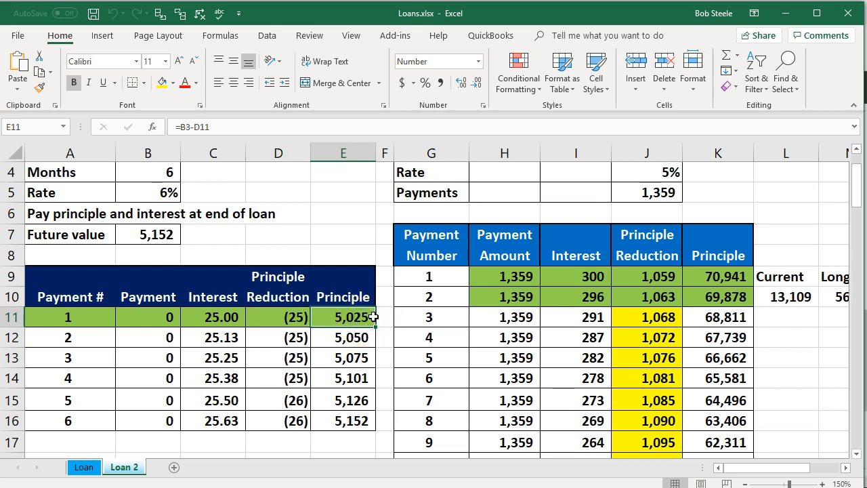
key("Down")
key("Down")
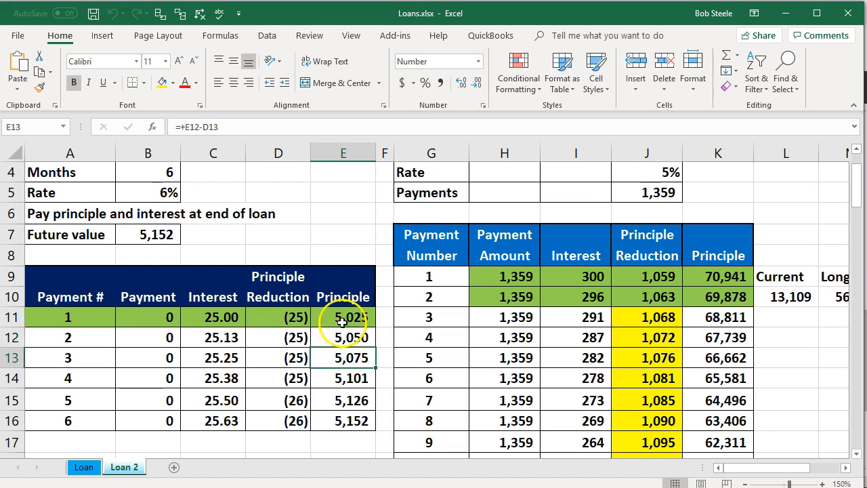
left_click(287, 321)
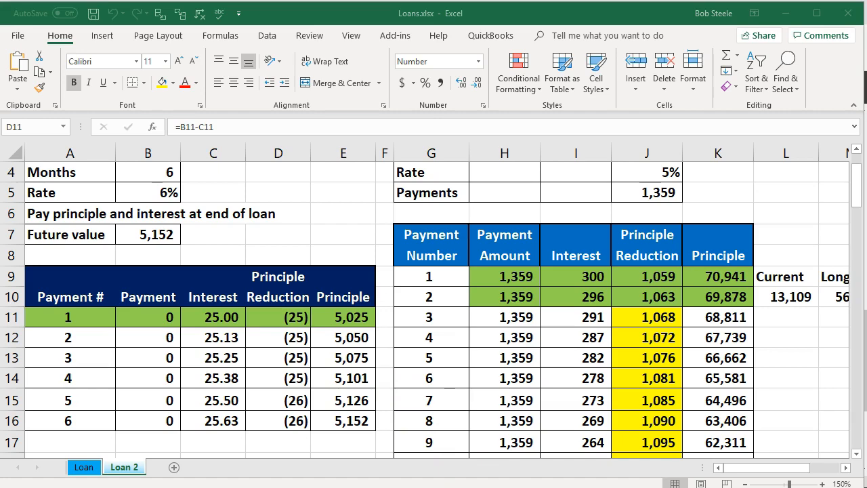
Switch back to QuickBooks in the browser and duplicate the Balance Sheet tab
left_click(580, 451)
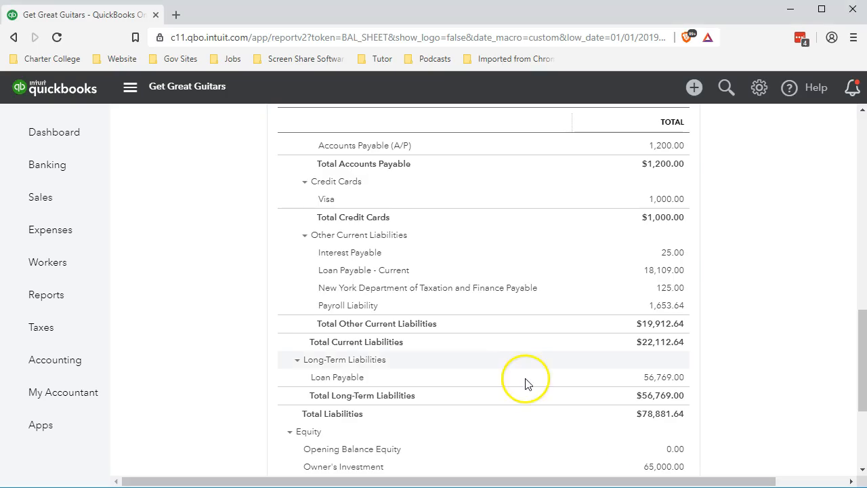
right_click(113, 19)
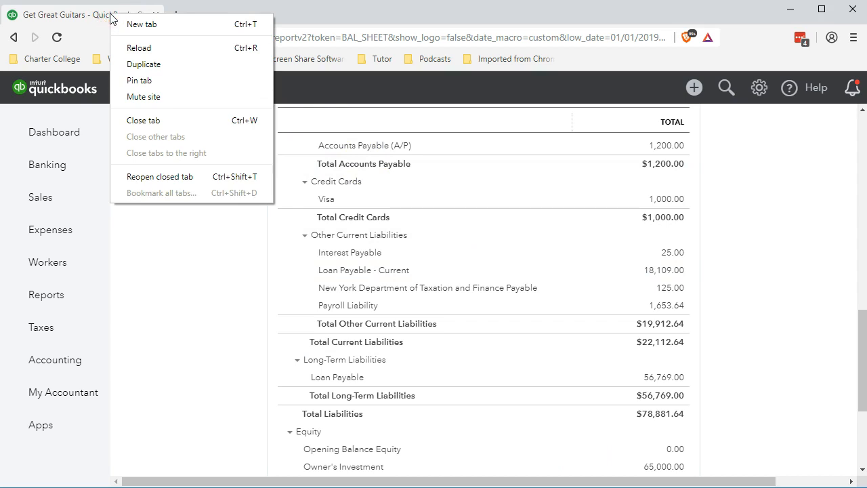
left_click(135, 65)
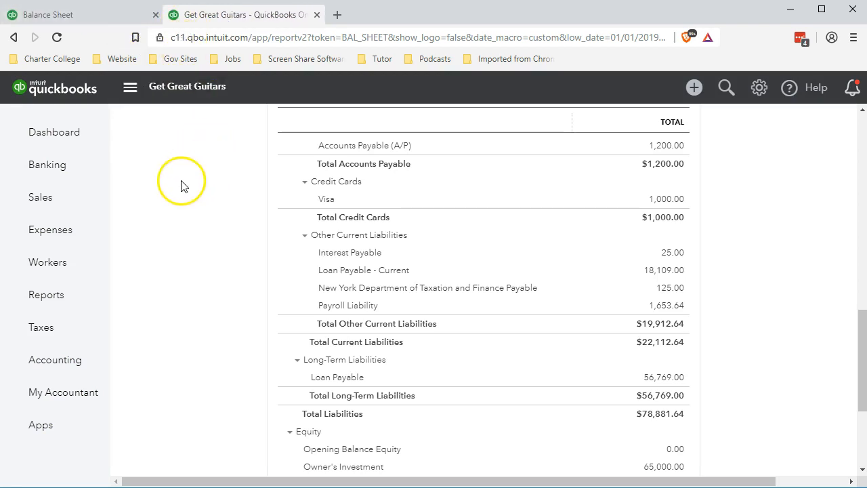
Open the Profit and Loss report from the favorite reports
left_click(63, 302)
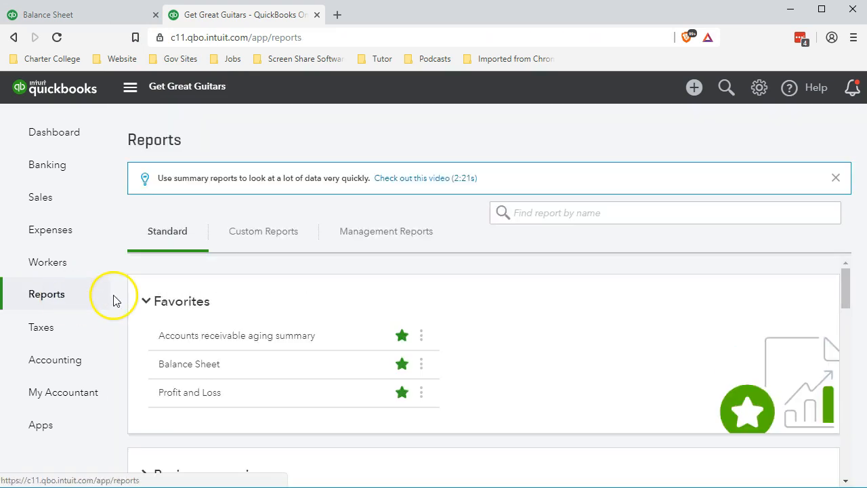
scroll(162, 305, "down", 2)
left_click(179, 327)
scroll(247, 277, "down", 3)
scroll(247, 277, "up", 3)
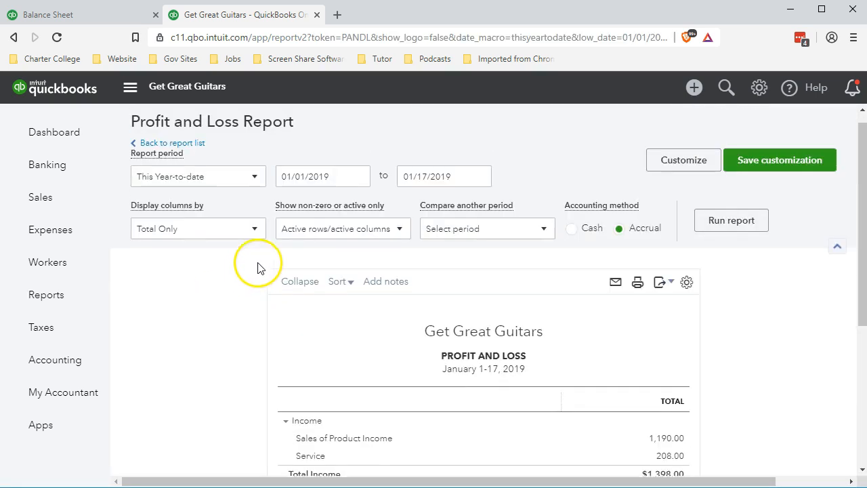
Run the Profit and Loss report for the period 01/01/2019 to 02/28/2019
left_click(319, 190)
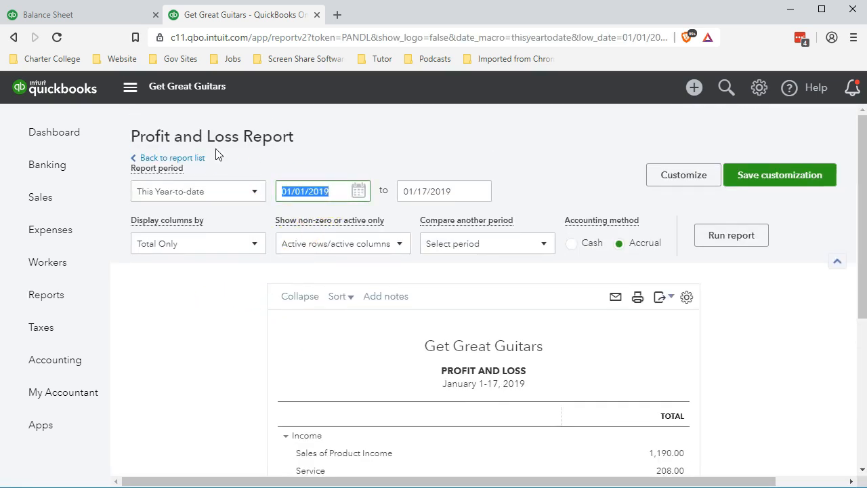
type("01/01/2019")
key("Tab")
type("02/28/2019")
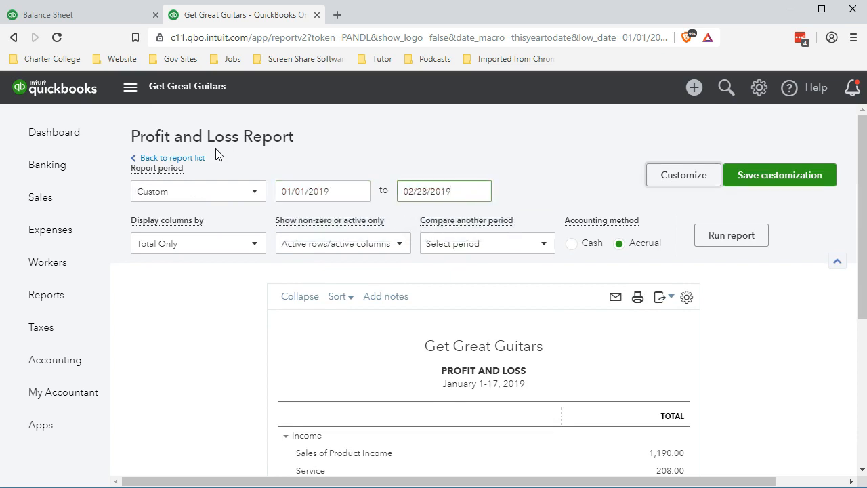
key("Tab")
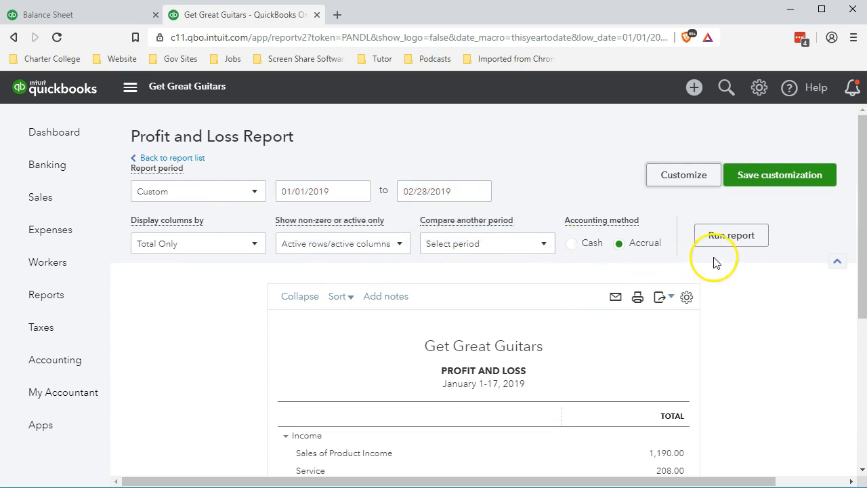
left_click(721, 239)
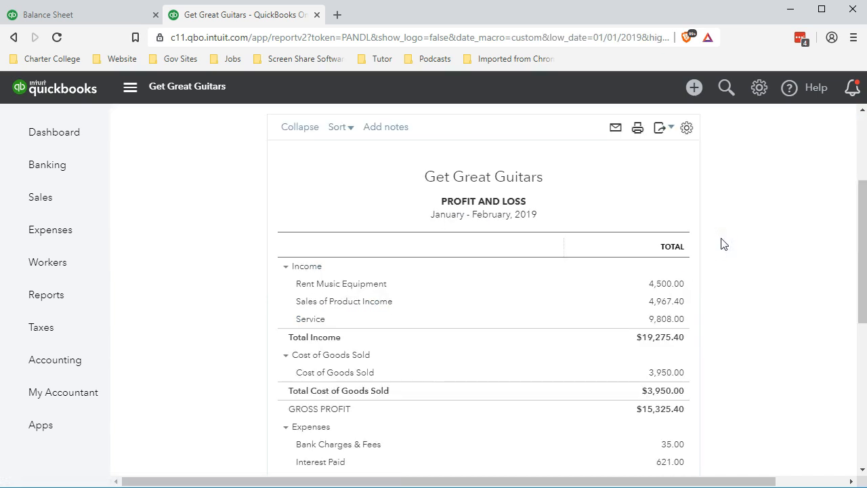
Inspect the transactions behind the Interest Paid expense, and return to the Profit and Loss summary
scroll(740, 316, "down", 2)
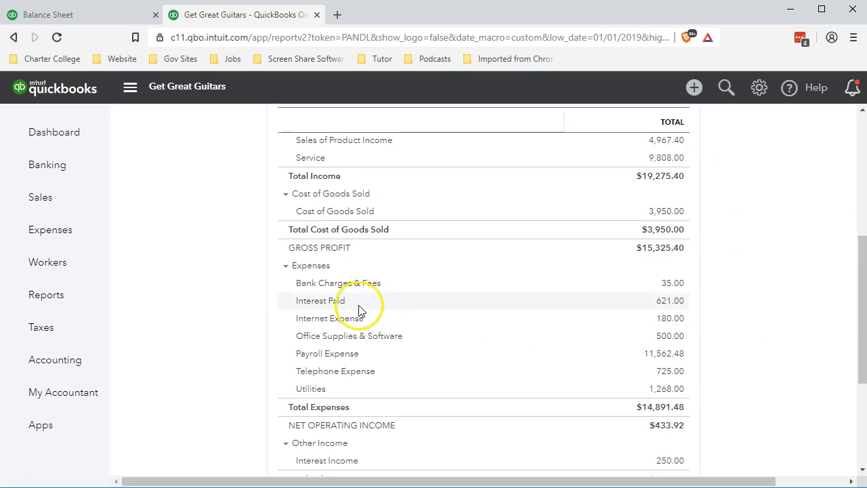
left_click(680, 305)
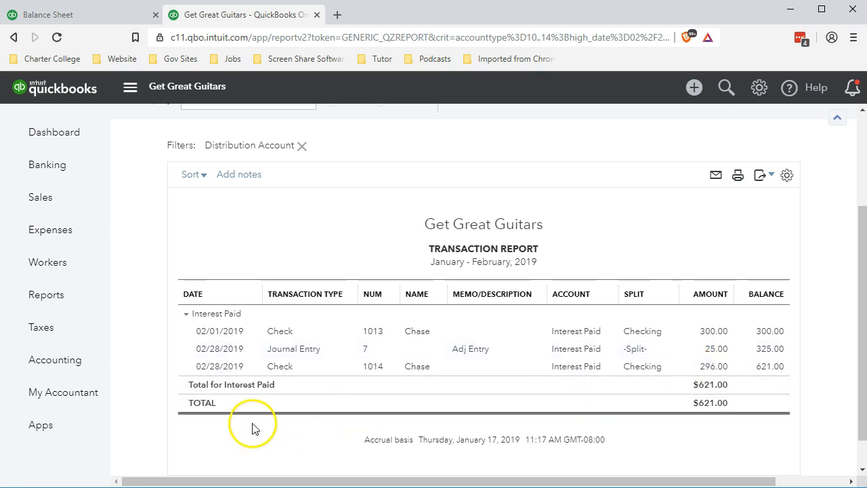
scroll(250, 428, "up", 3)
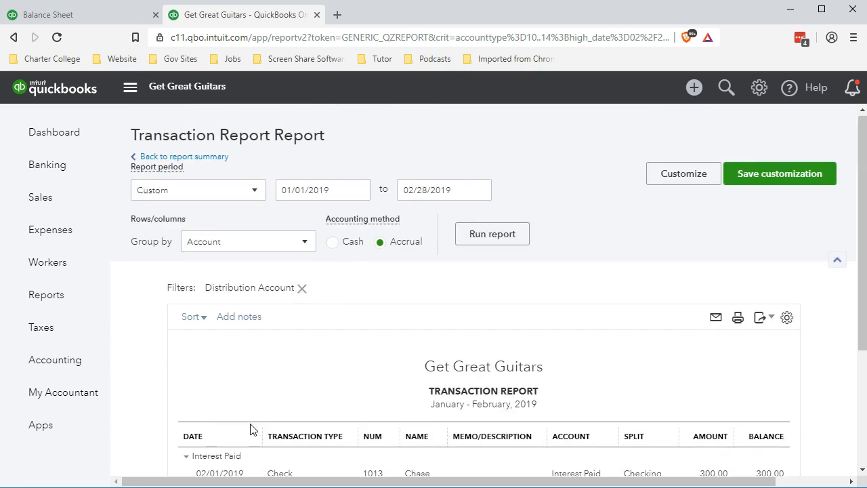
left_click(187, 159)
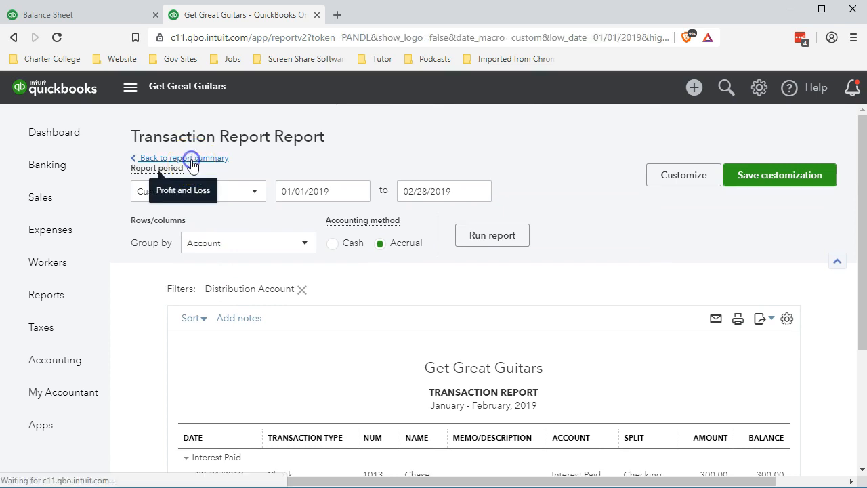
scroll(232, 312, "down", 5)
scroll(237, 374, "up", 3)
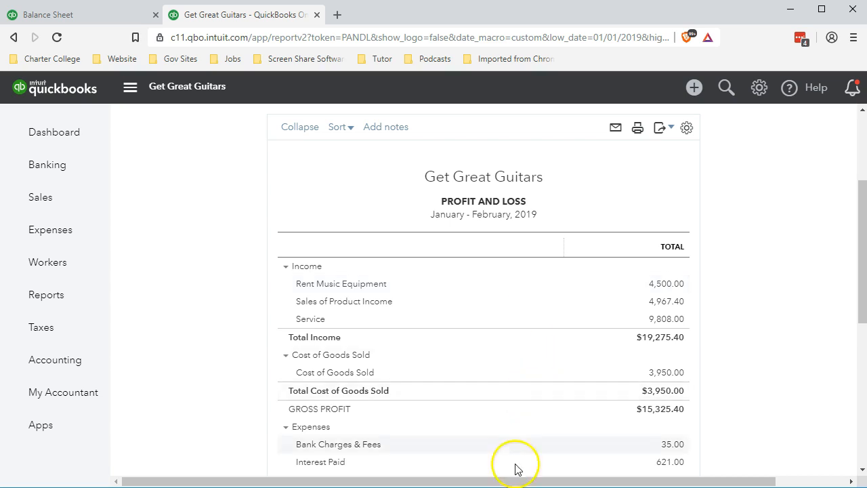
Switch to the Excel loan schedule and check the first payment's interest and the sixth payment's principal reduction and ending balance
left_click(376, 487)
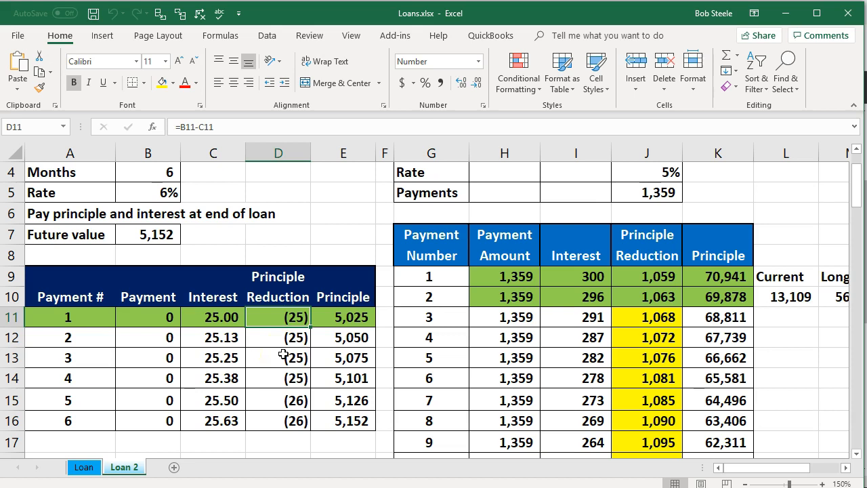
left_click(341, 426)
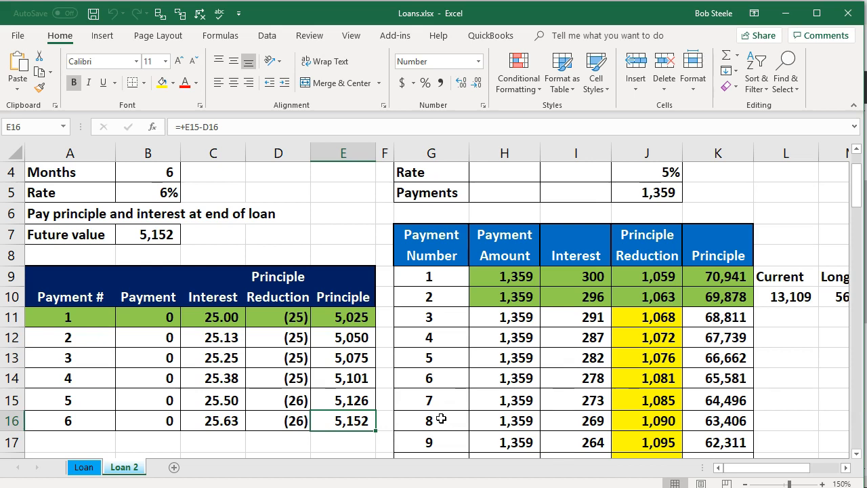
left_click(231, 323)
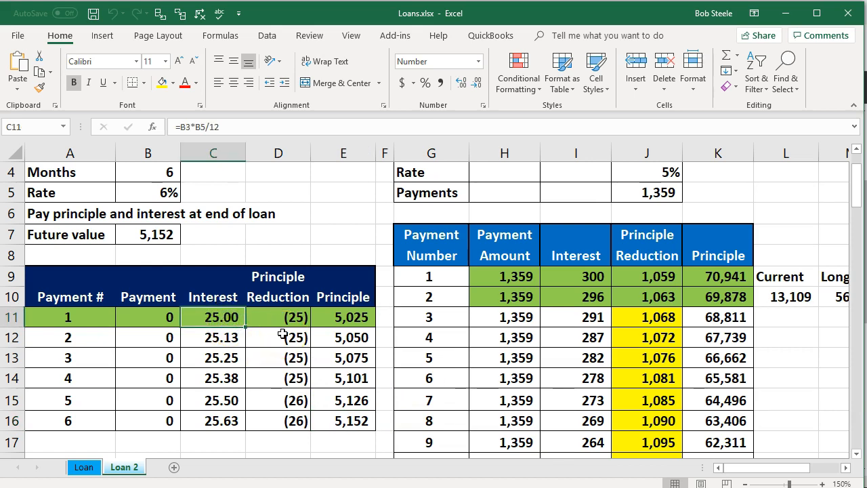
left_click(329, 415)
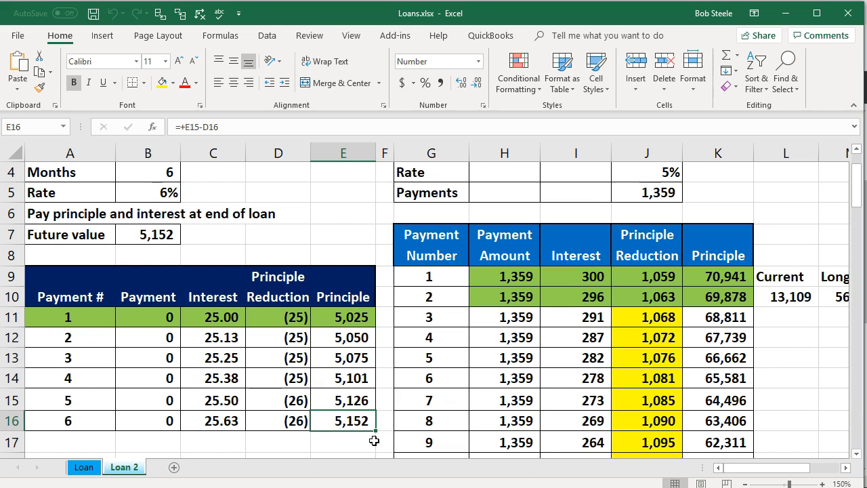
left_click(286, 417)
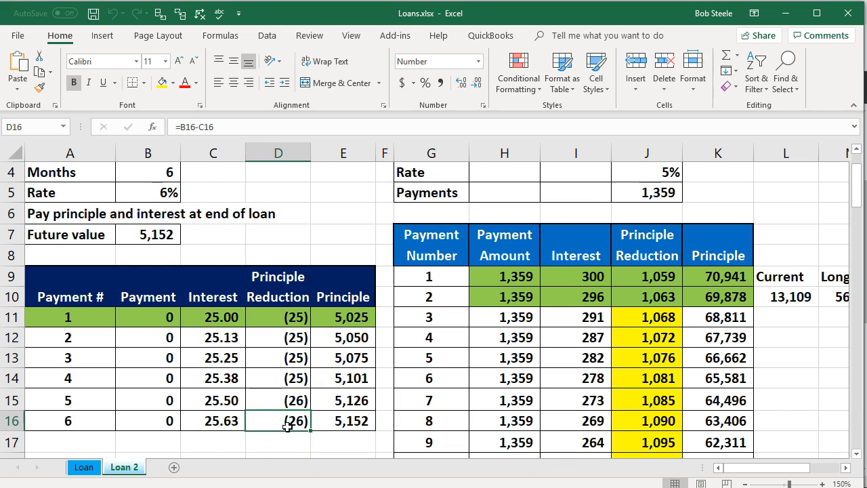
Return to QuickBooks and duplicate the Profit and Loss report's browser tab to work in the copy
left_click(786, 13)
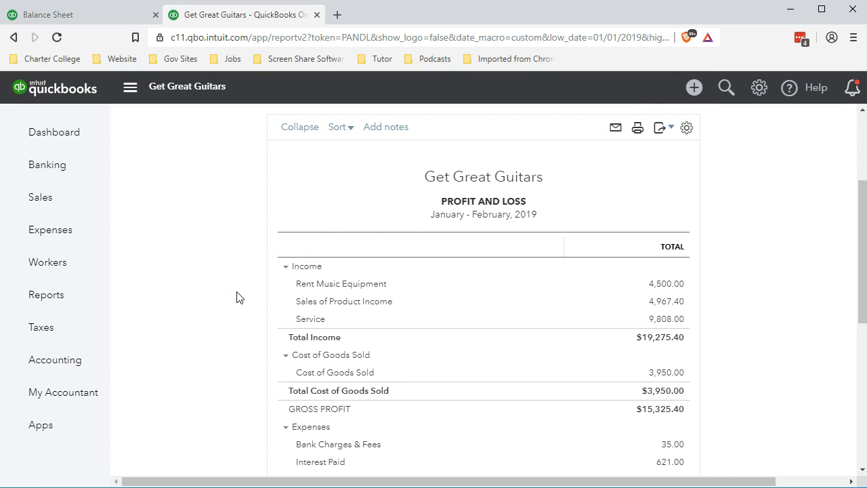
scroll(236, 297, "up", 3)
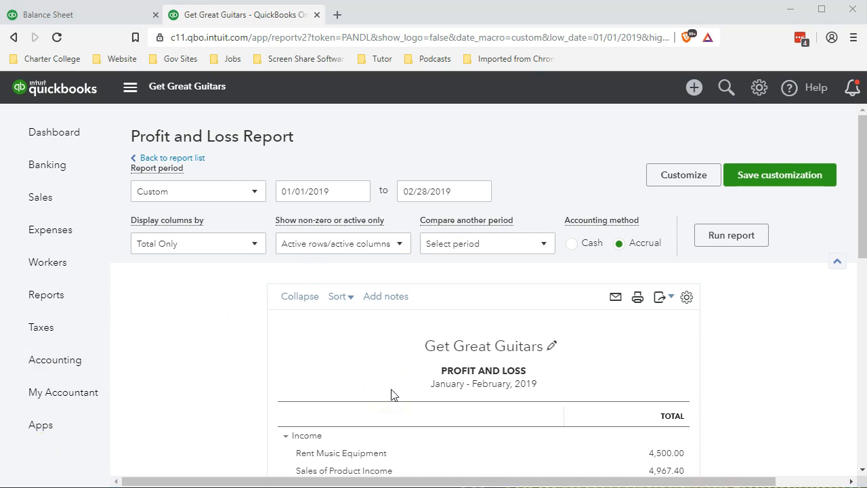
right_click(274, 17)
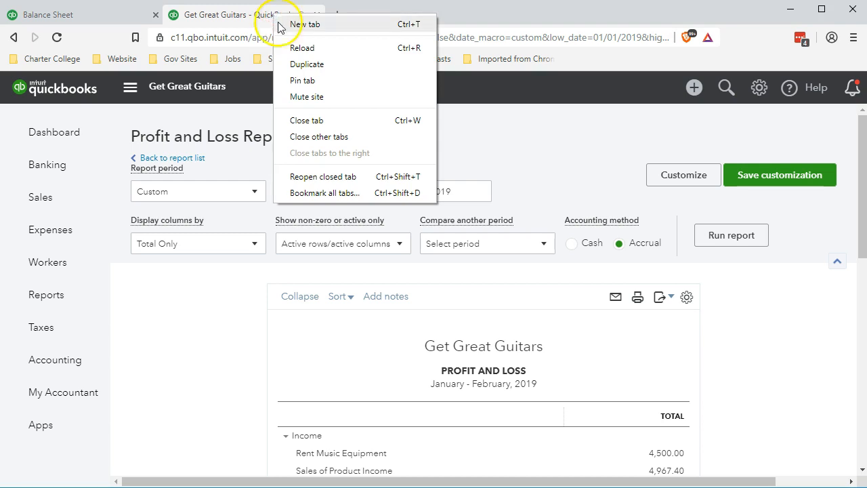
left_click(296, 65)
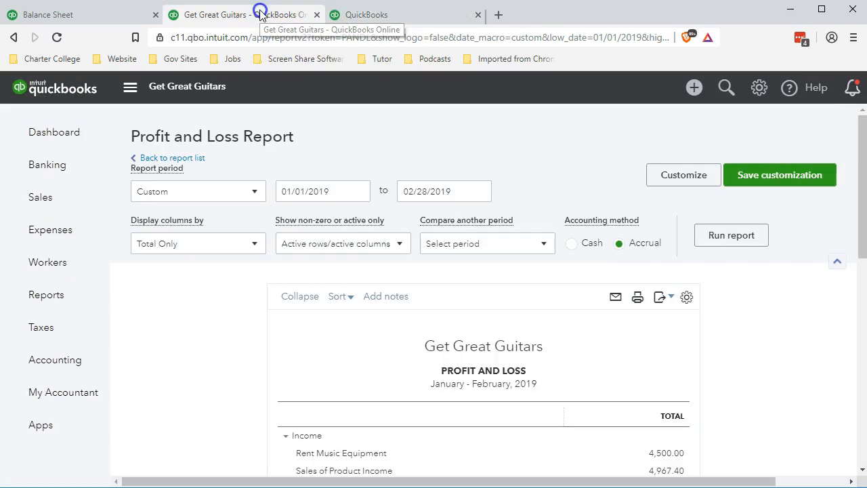
left_click_drag(253, 14, 353, 19)
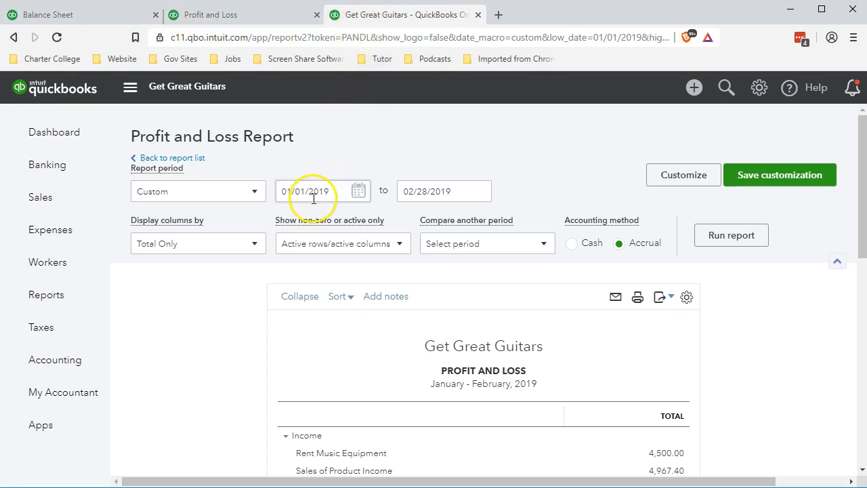
Open the register of the Interest Payable account from the chart of accounts
left_click(76, 360)
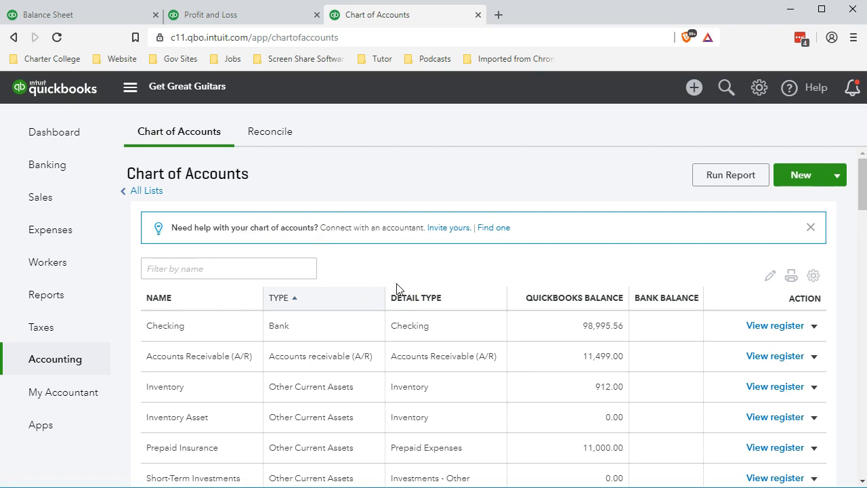
scroll(397, 288, "down", 2)
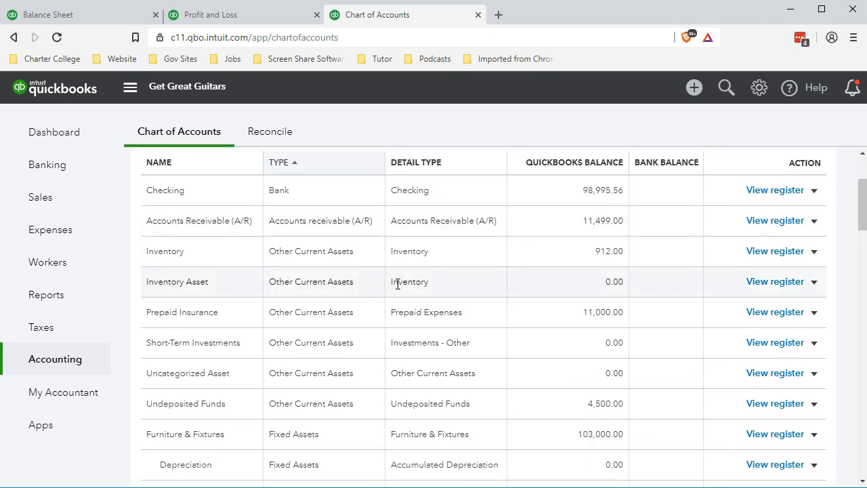
scroll(398, 284, "down", 1)
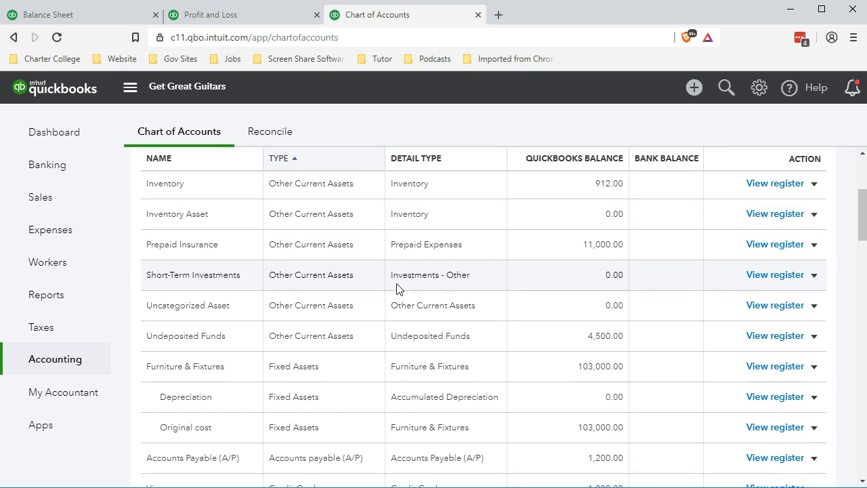
scroll(399, 289, "down", 1)
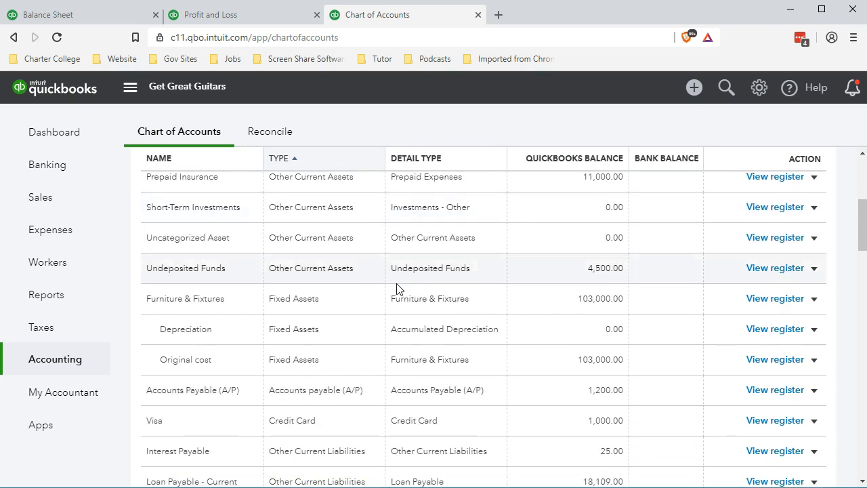
scroll(399, 289, "down", 2)
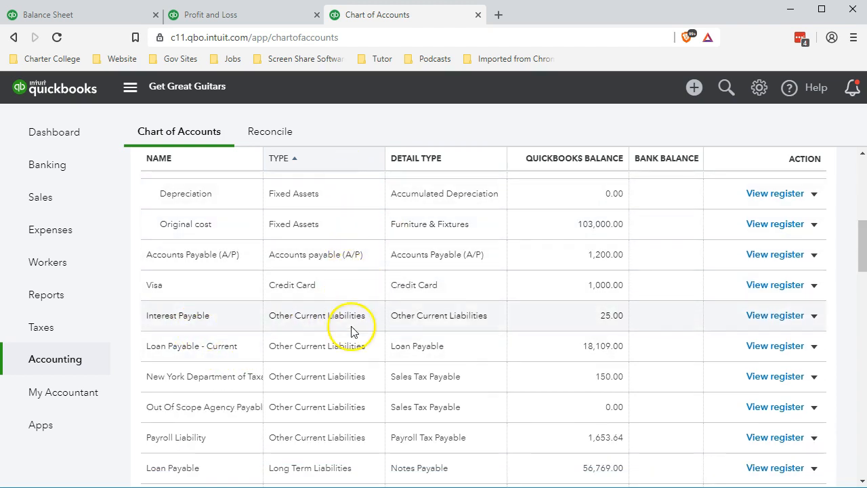
left_click(772, 318)
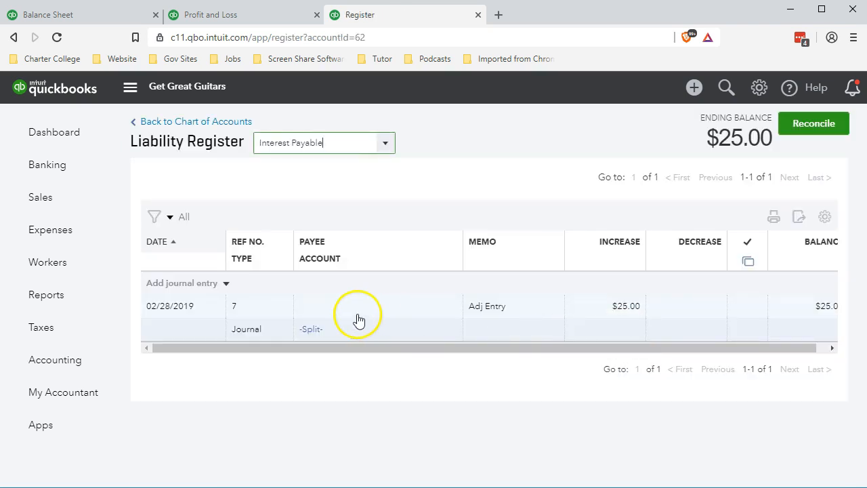
Start a new journal entry in the register dated 03/01/2019 with a decrease of 25.00
left_click(226, 283)
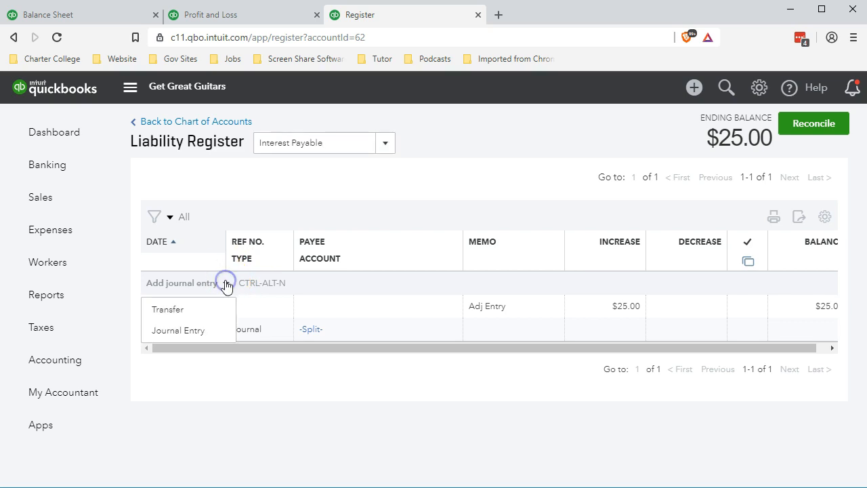
left_click(194, 331)
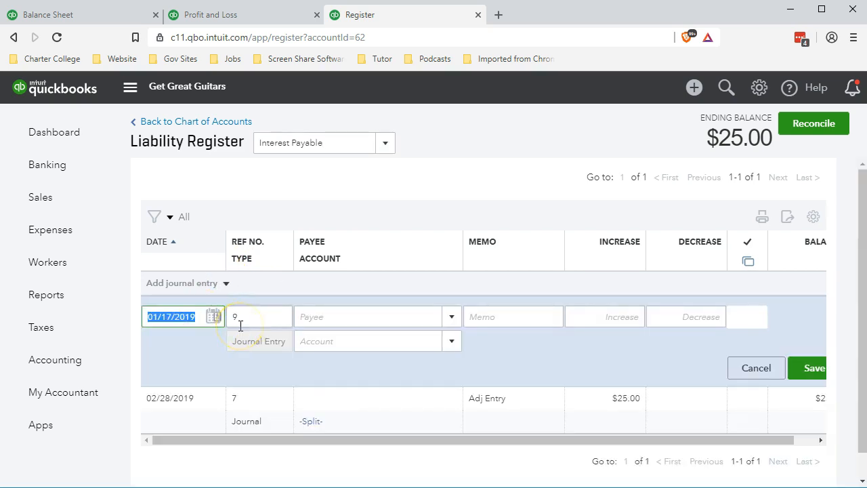
type("03/01/19")
key("Tab")
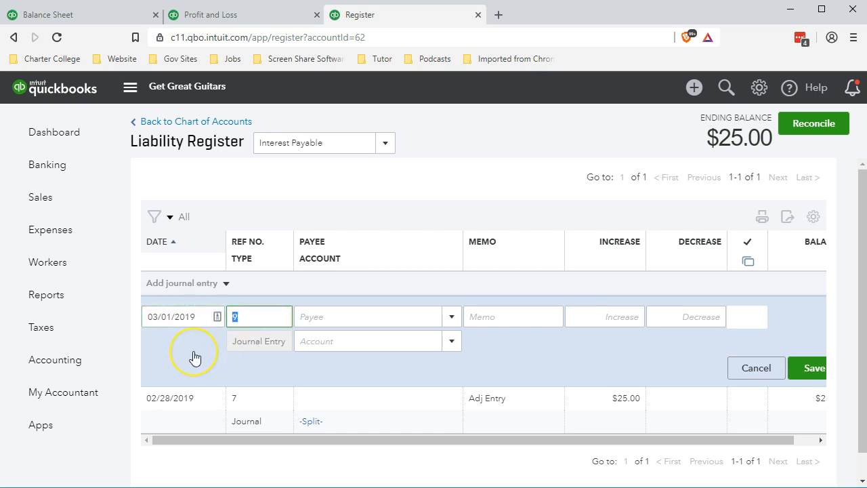
key("Tab")
key("Tab")
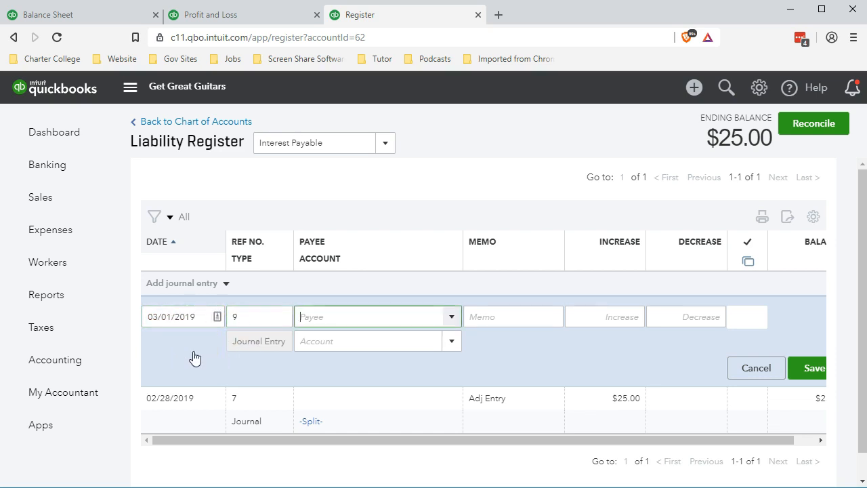
key("Tab")
key("Tab")
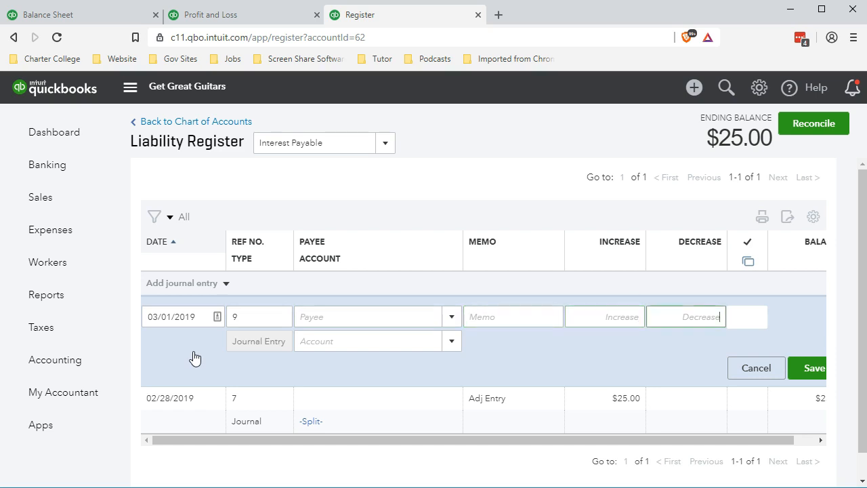
type("25")
Assign the Interest Paid expense account to the journal entry and save it
left_click(325, 342)
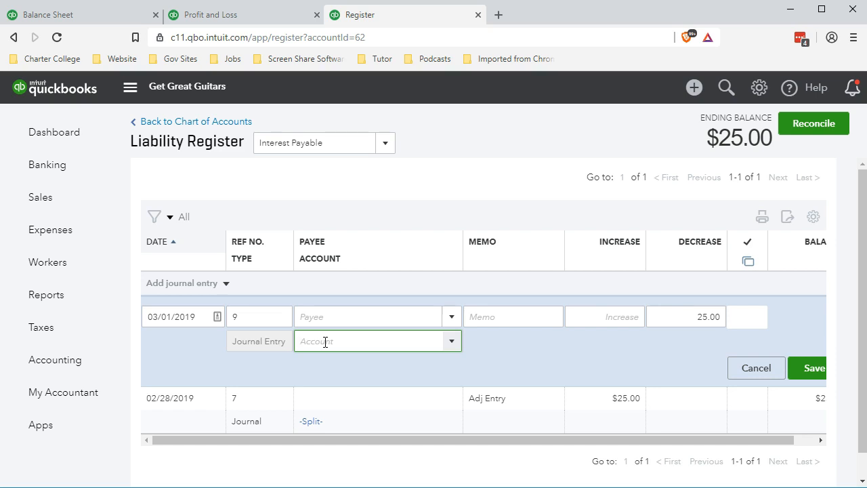
type("In")
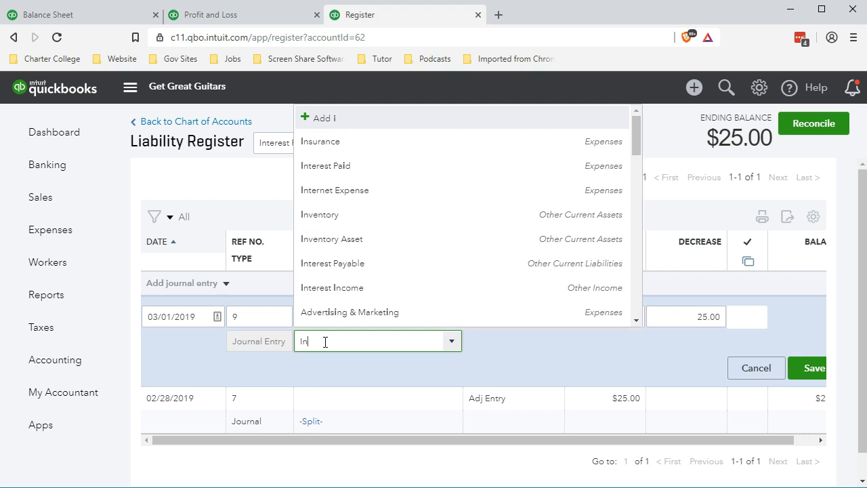
type("terest Paid")
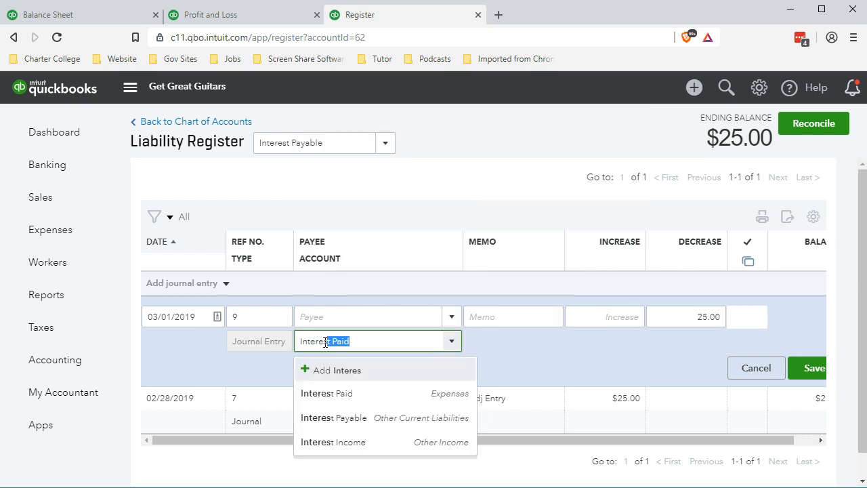
left_click(352, 404)
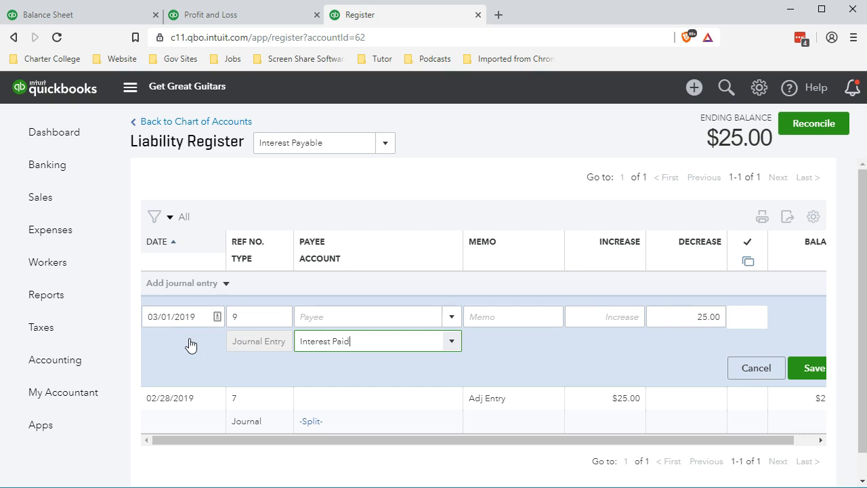
left_click(815, 372)
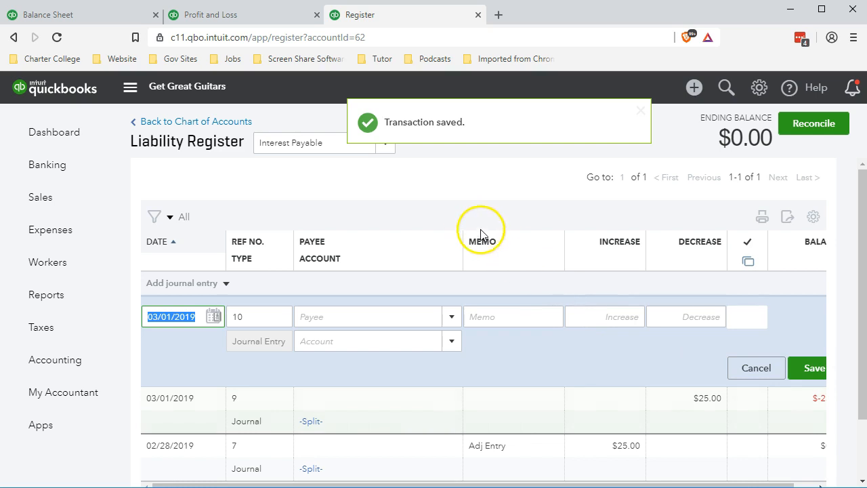
Rerun the February 28, 2019 Balance Sheet and check Interest Payable under Other Current Liabilities
left_click(103, 19)
scroll(318, 282, "down", 1)
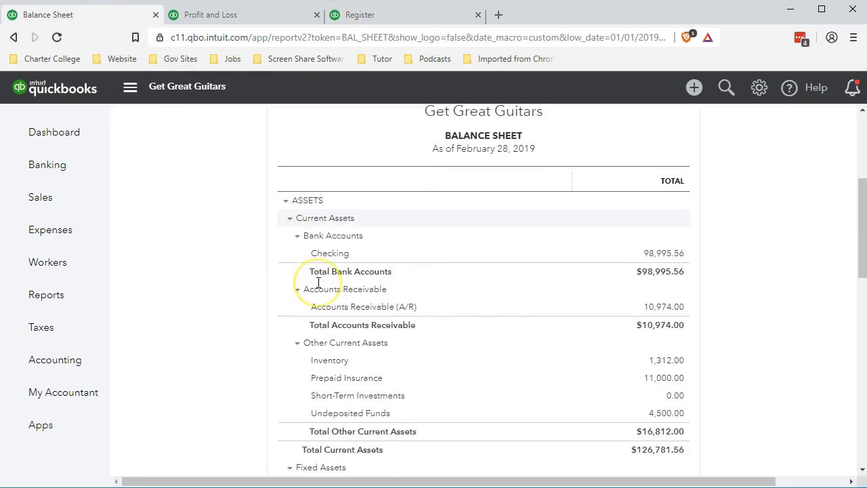
scroll(318, 282, "down", 5)
scroll(318, 282, "down", 1)
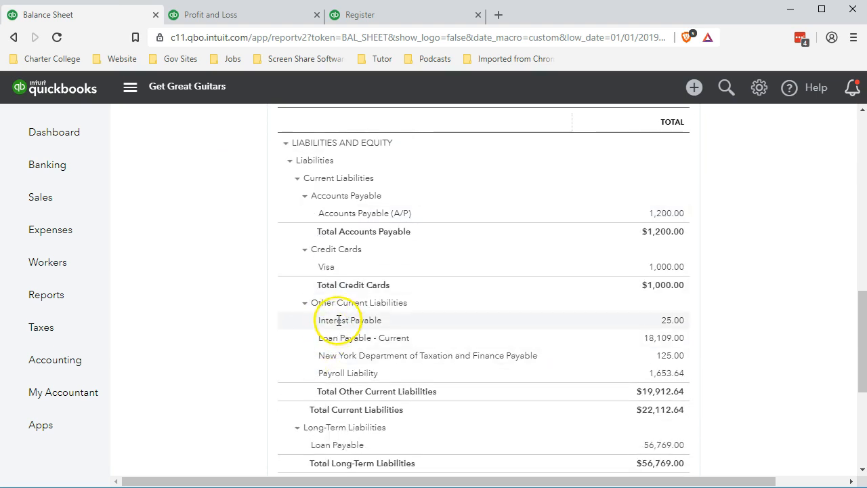
scroll(345, 326, "up", 8)
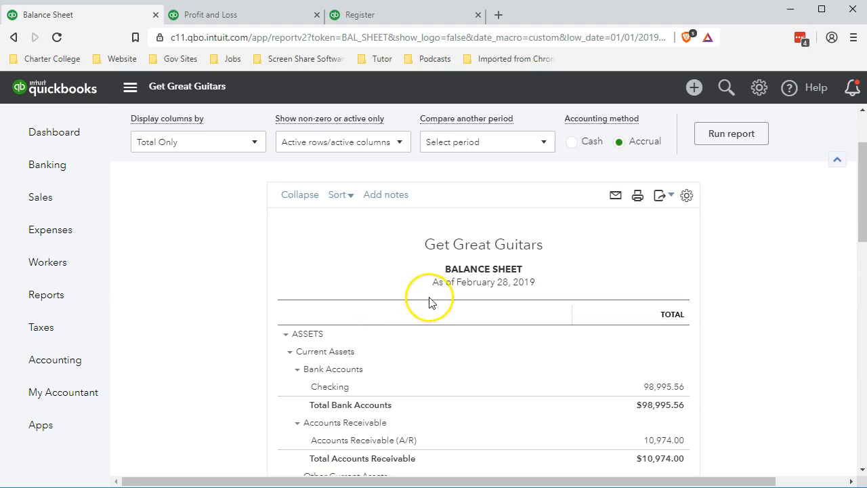
left_click(732, 135)
scroll(736, 132, "down", 1)
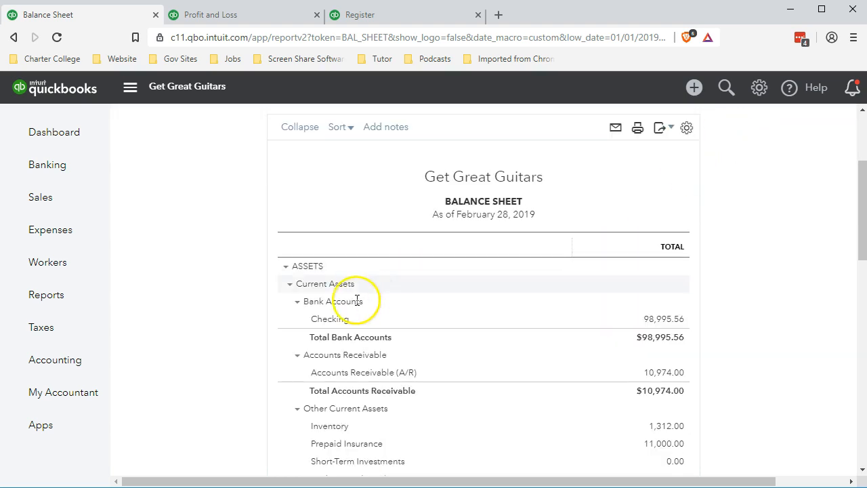
scroll(277, 326, "down", 6)
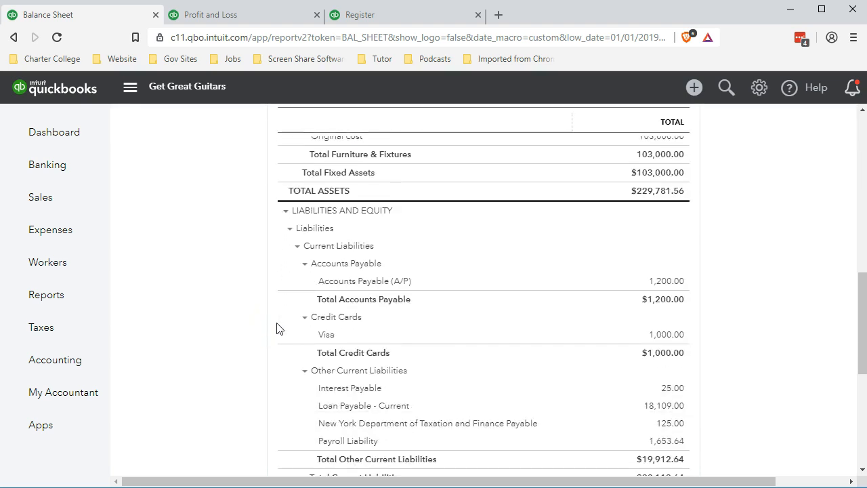
scroll(276, 328, "down", 1)
left_click(308, 337)
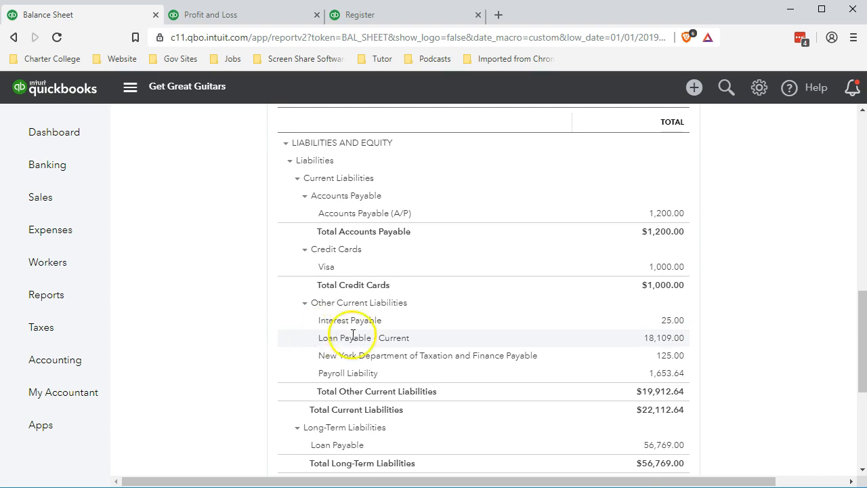
Inspect the transactions behind the Interest Payable balance, and return to the Balance Sheet summary
left_click(667, 322)
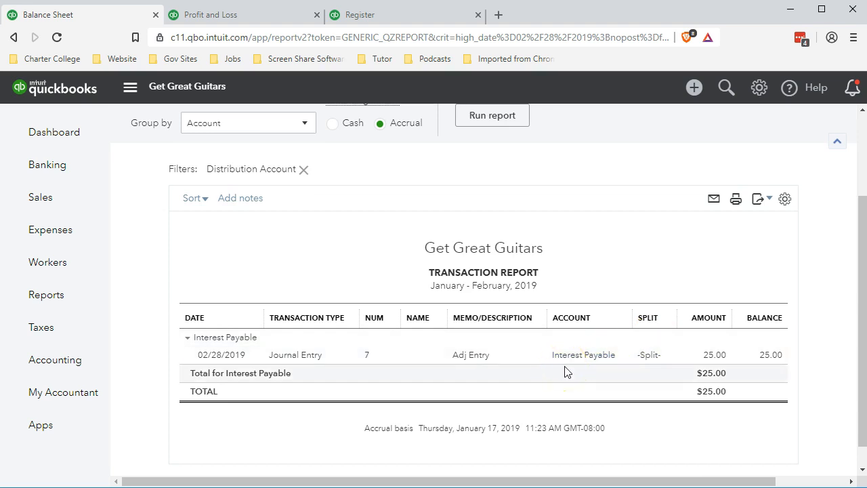
left_click(484, 376)
left_click(275, 412)
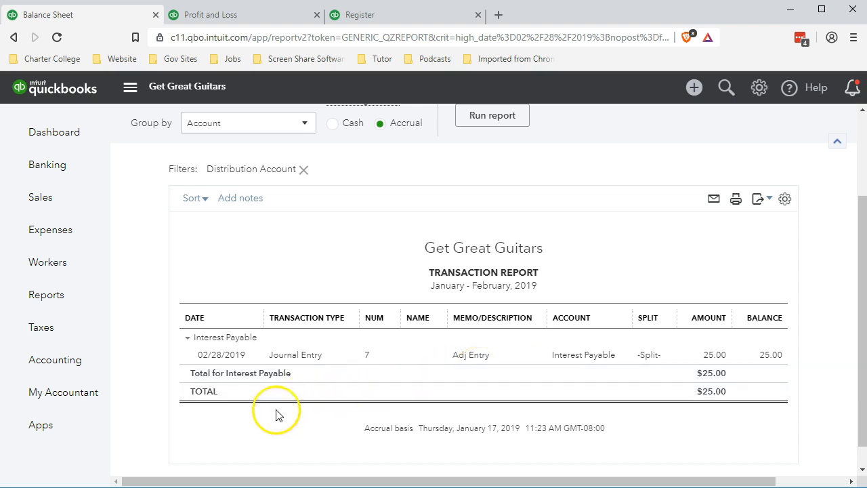
scroll(275, 412, "up", 2)
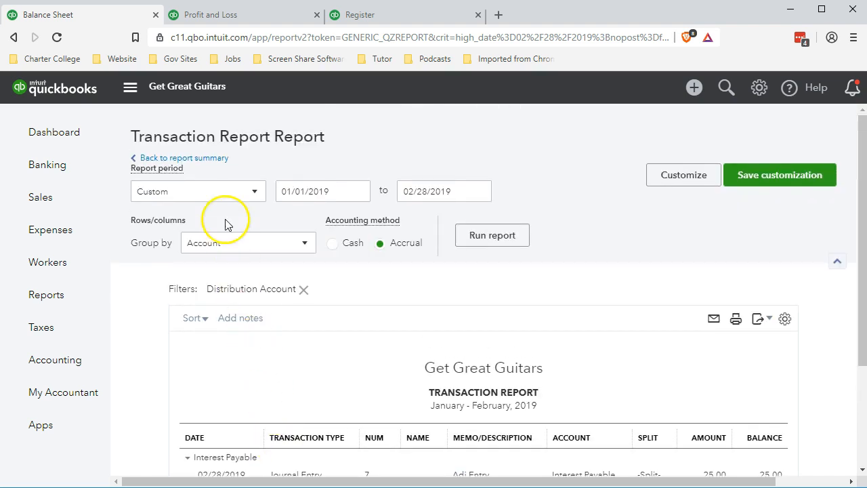
left_click(212, 162)
left_click(210, 344)
Set the Balance Sheet's end date to 03/31/2019 and run the report
scroll(210, 344, "up", 5)
scroll(210, 344, "up", 5)
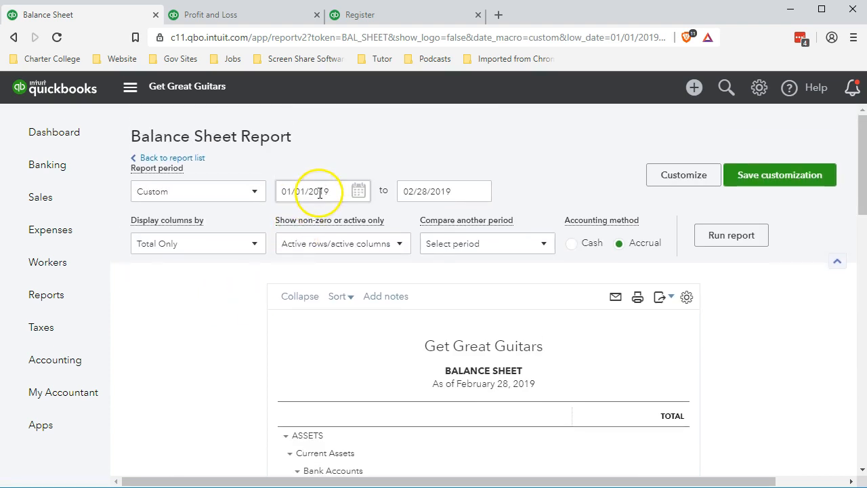
left_click_drag(332, 190, 180, 189)
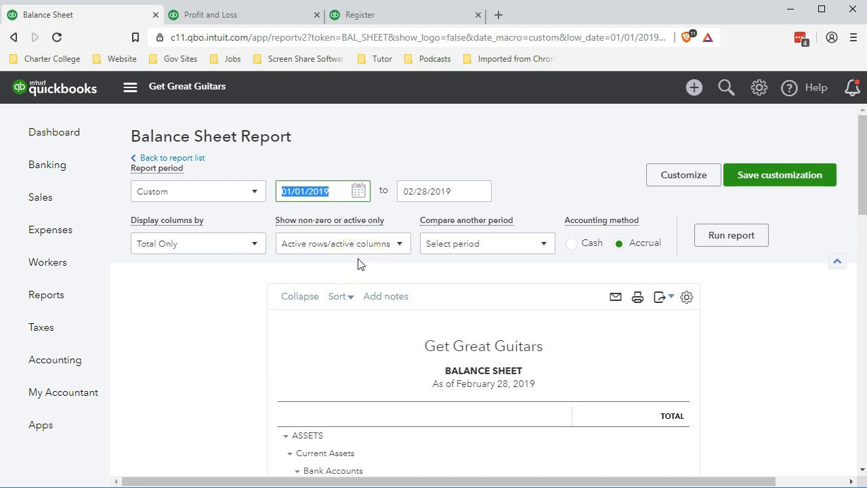
left_click_drag(475, 188, 349, 174)
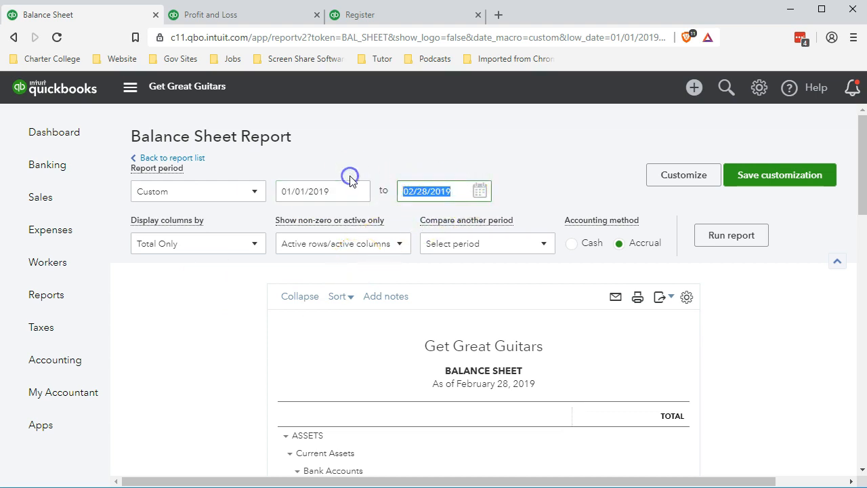
type("0331")
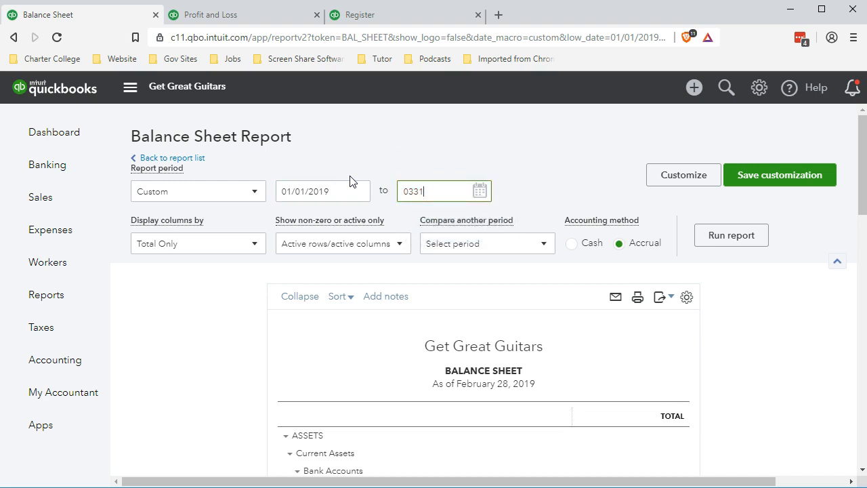
key("Tab")
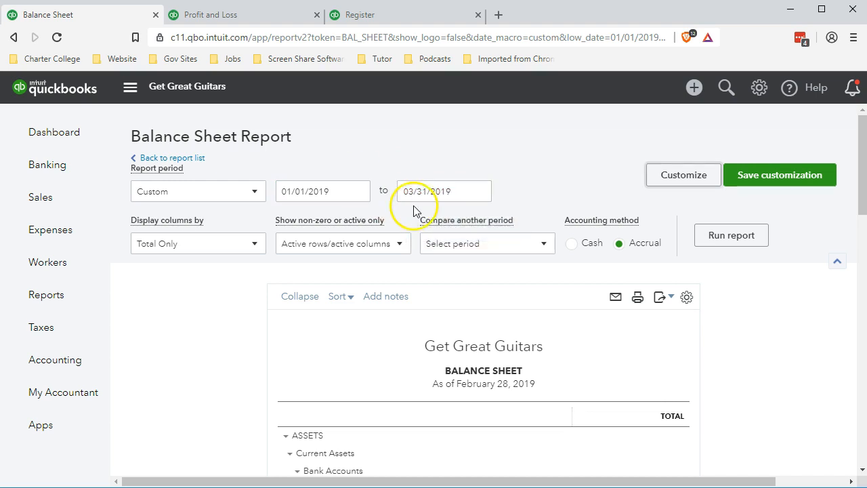
left_click(758, 243)
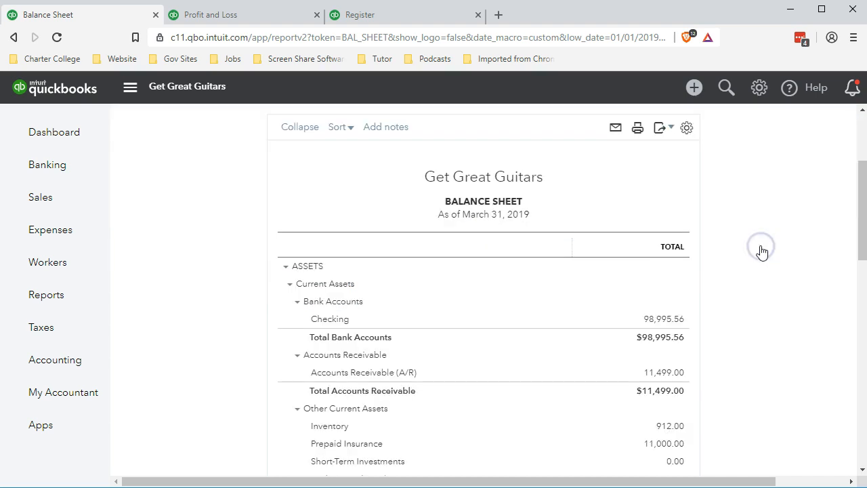
Inspect the transactions behind Interest Payable on the March 31, 2019 Balance Sheet, and return to the report summary
scroll(745, 274, "down", 5)
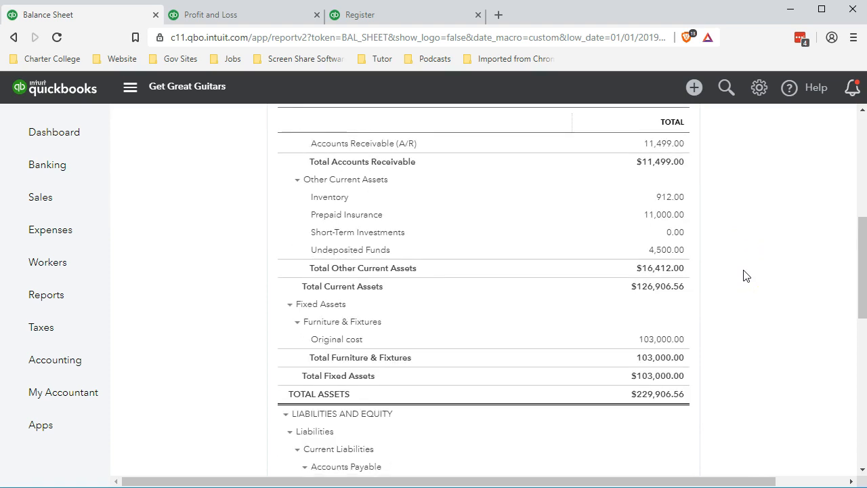
scroll(745, 274, "down", 1)
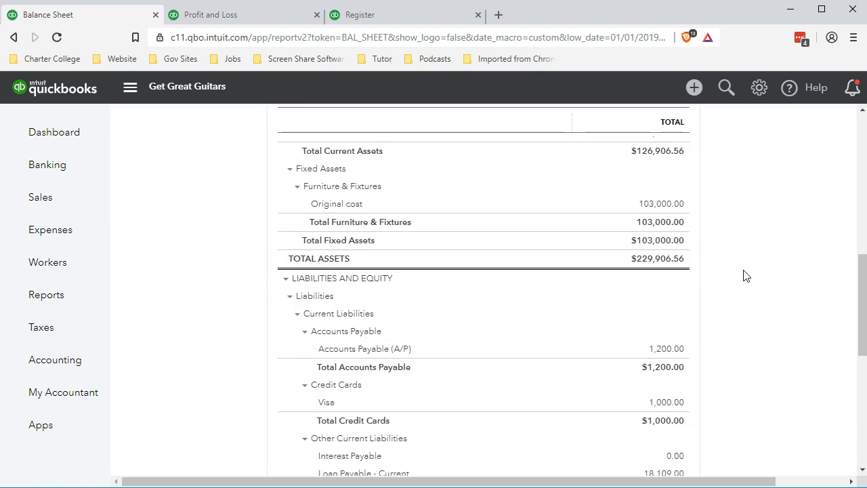
scroll(745, 274, "down", 1)
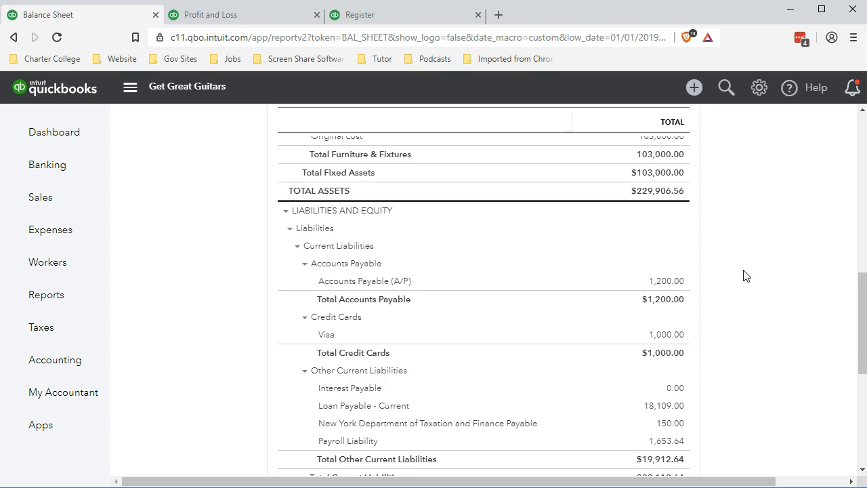
left_click(675, 391)
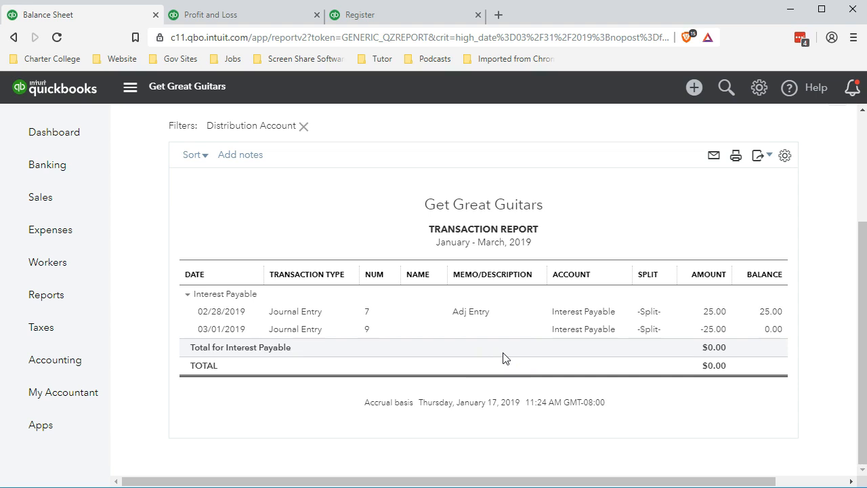
left_click(261, 271)
scroll(261, 274, "up", 3)
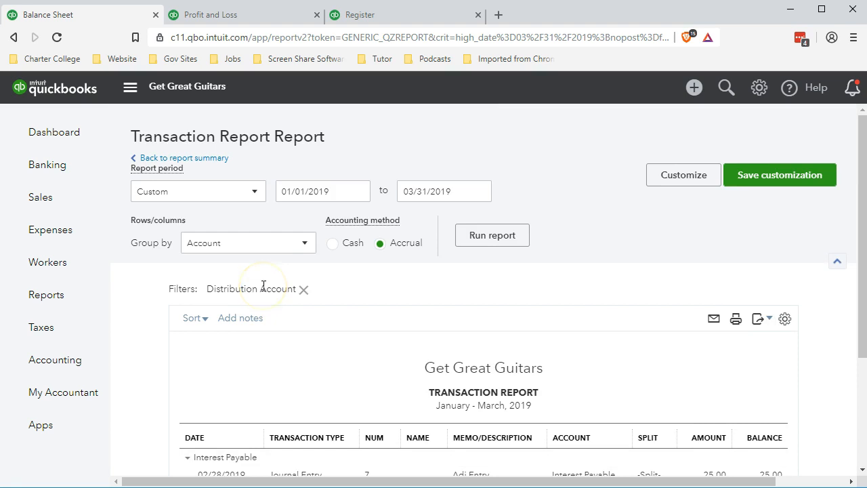
left_click(216, 160)
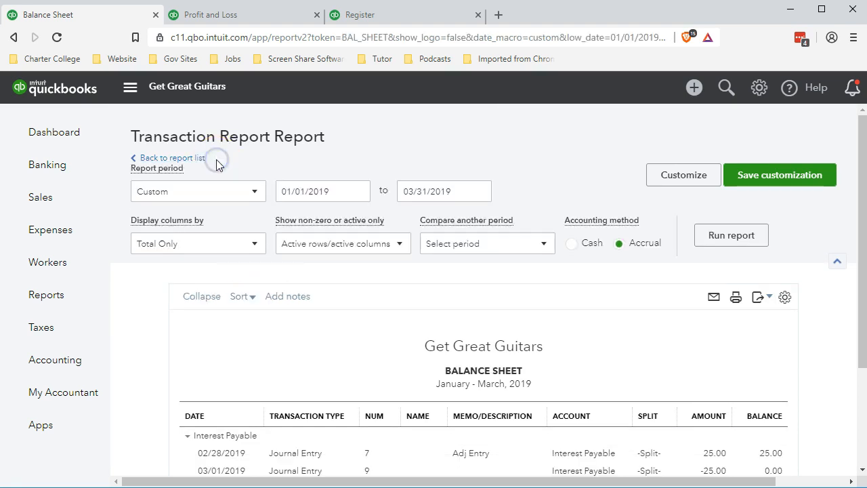
Switch to the Profit and Loss report, rerun it for January–February 2019, and find Interest Paid under Expenses
left_click(233, 17)
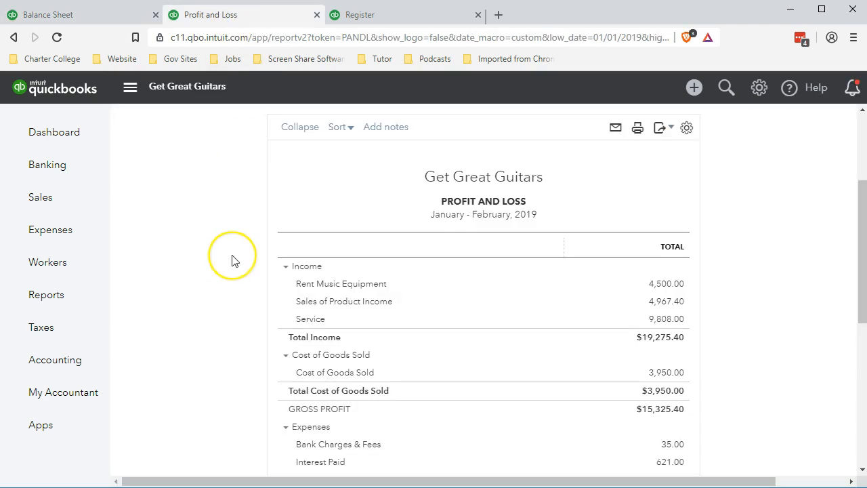
scroll(232, 260, "down", 3)
scroll(232, 259, "up", 5)
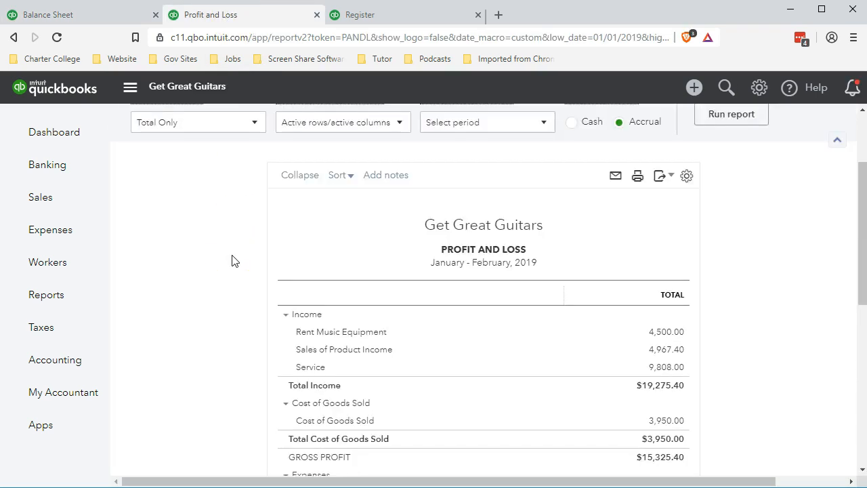
left_click(724, 201)
scroll(287, 368, "down", 2)
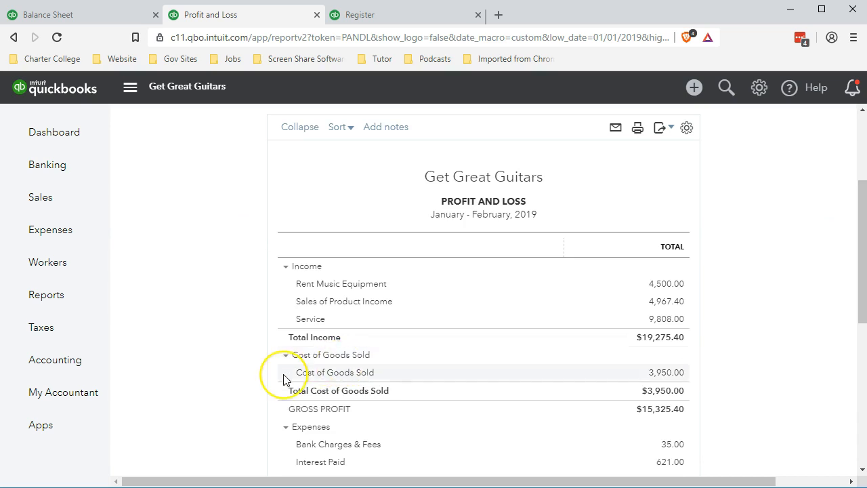
scroll(285, 376, "down", 1)
scroll(283, 379, "down", 3)
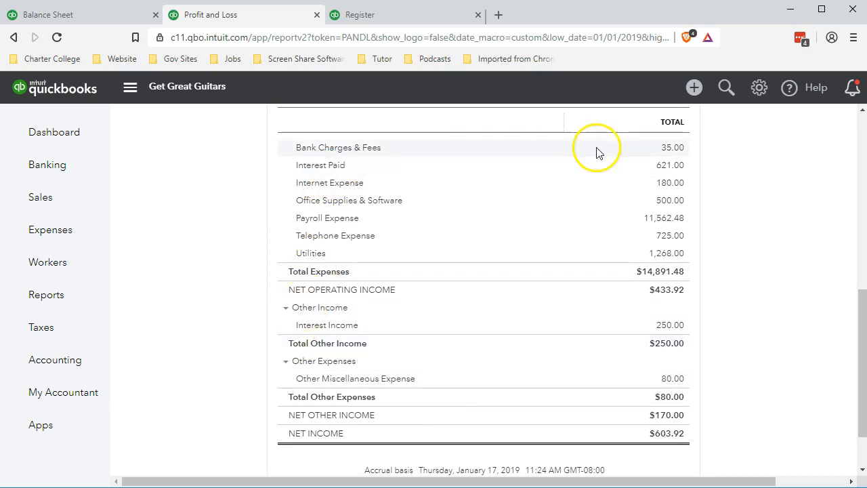
Inspect the transactions behind the January–February Interest Paid total, and return to the Profit and Loss summary
left_click(665, 167)
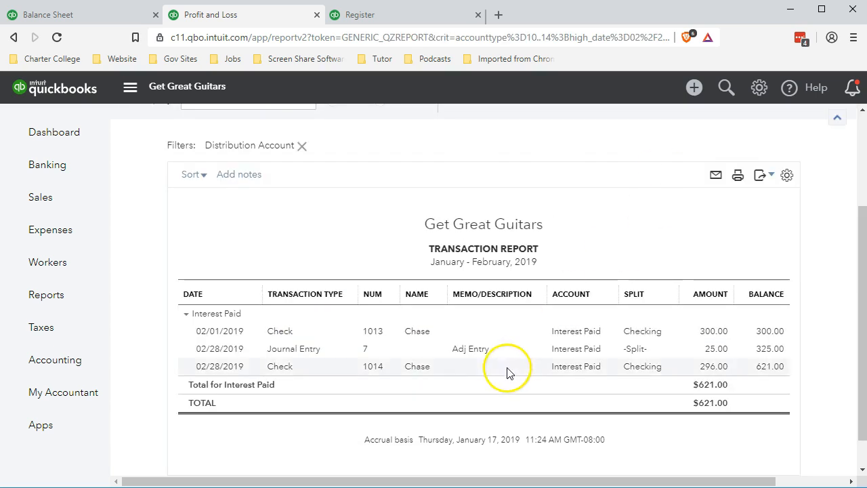
scroll(330, 418, "up", 3)
scroll(330, 417, "down", 2)
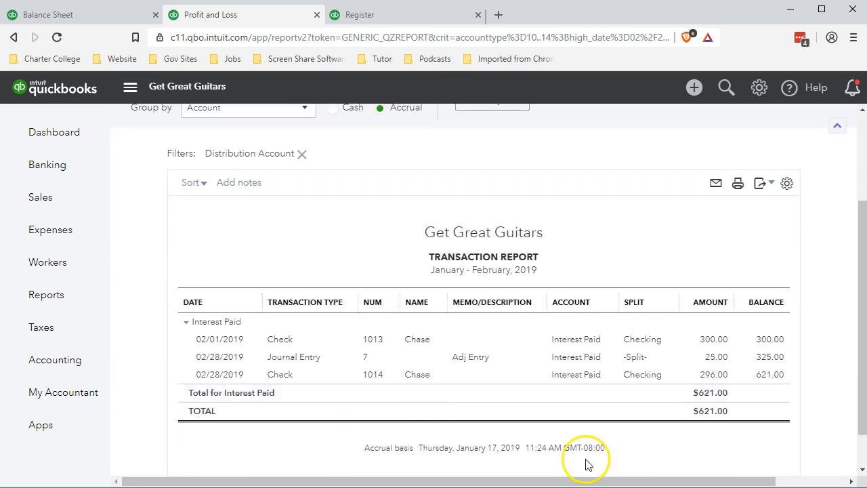
scroll(203, 389, "up", 2)
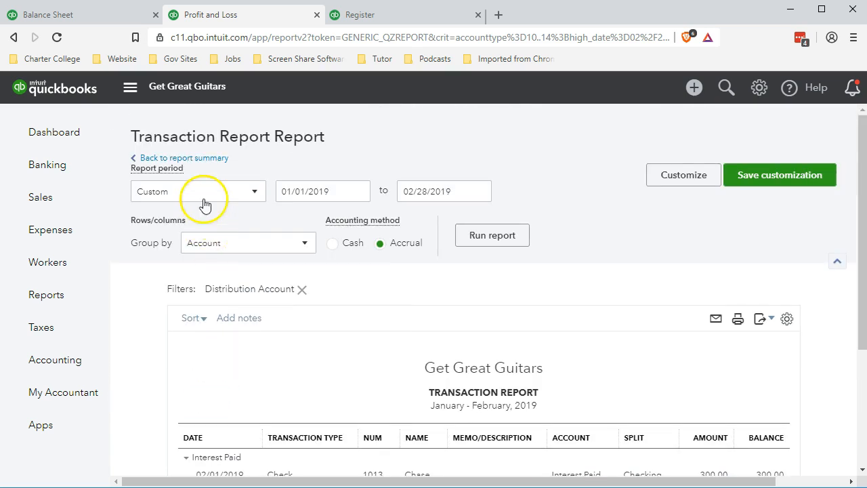
left_click(199, 158)
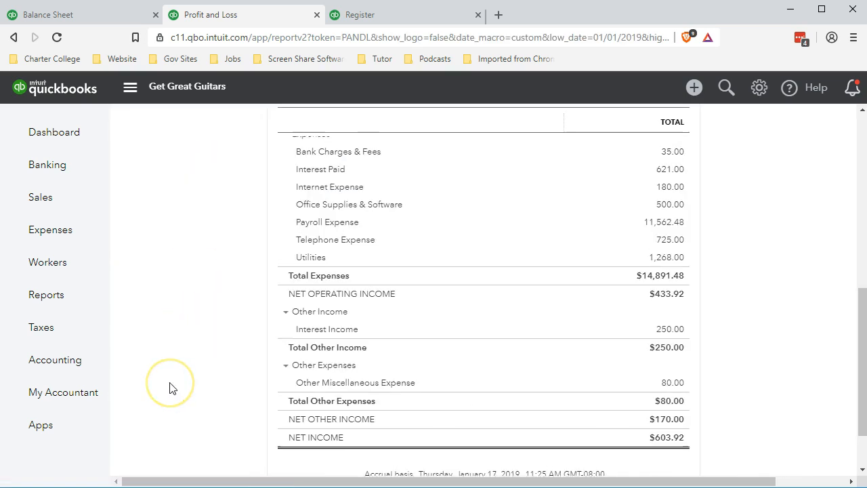
Run the Profit and Loss report for 03/01/2019 to 03/31/2019 and check Interest Paid under Expenses
scroll(169, 387, "up", 5)
scroll(336, 175, "up", 2)
left_click(341, 188)
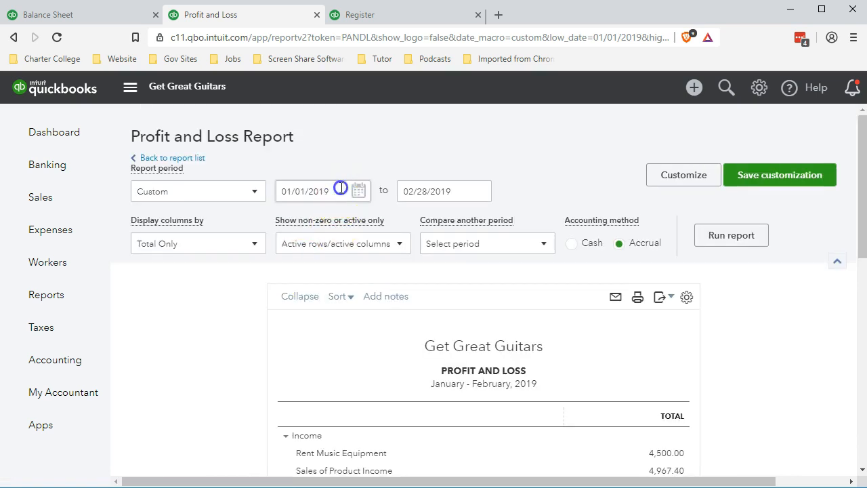
type("03/01/2019")
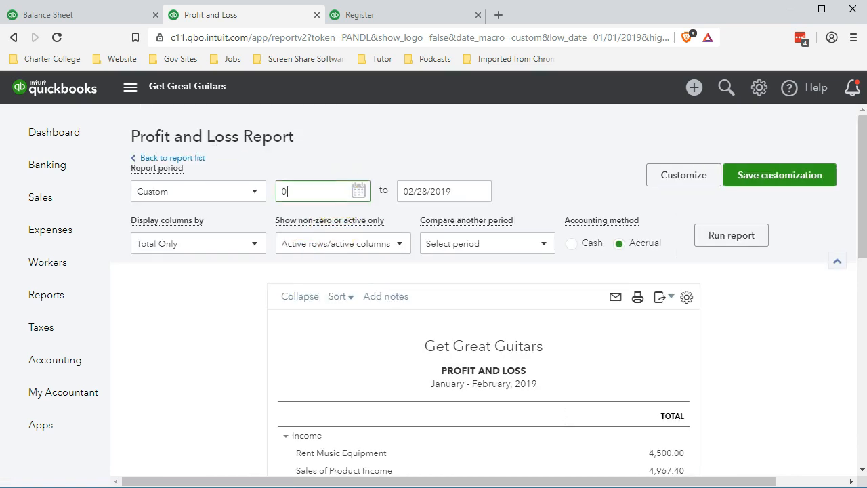
key("Tab")
type("033119")
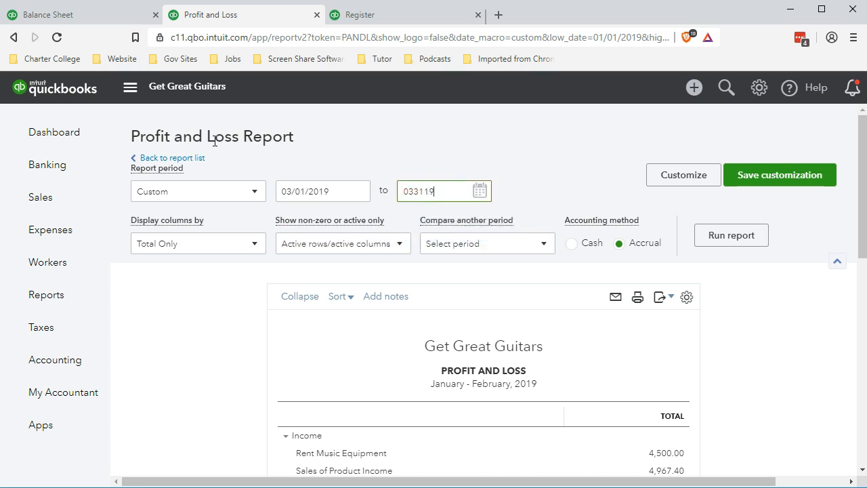
key("Tab")
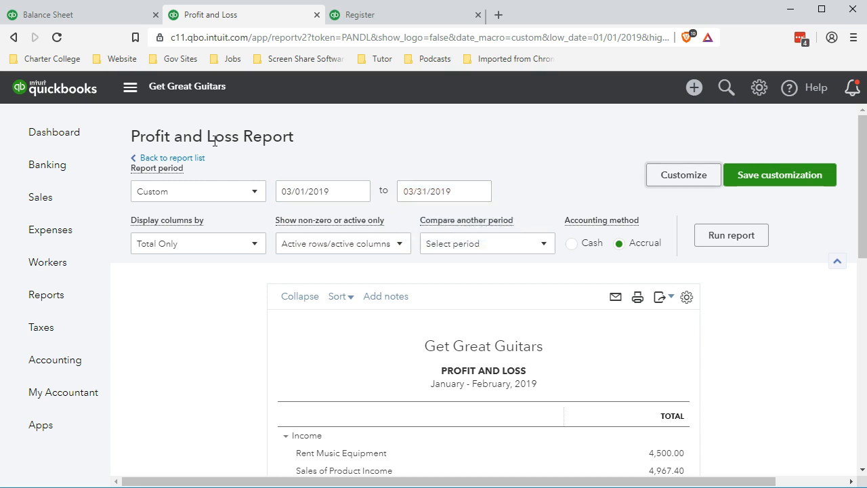
left_click(745, 237)
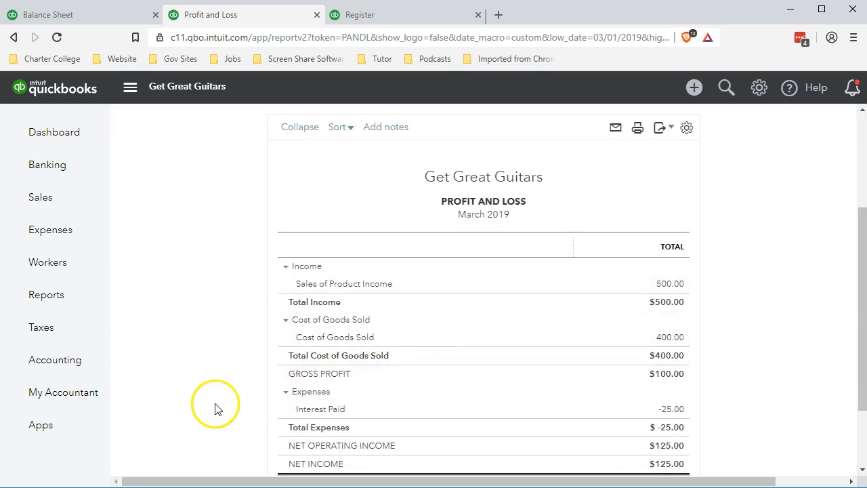
scroll(304, 405, "down", 1)
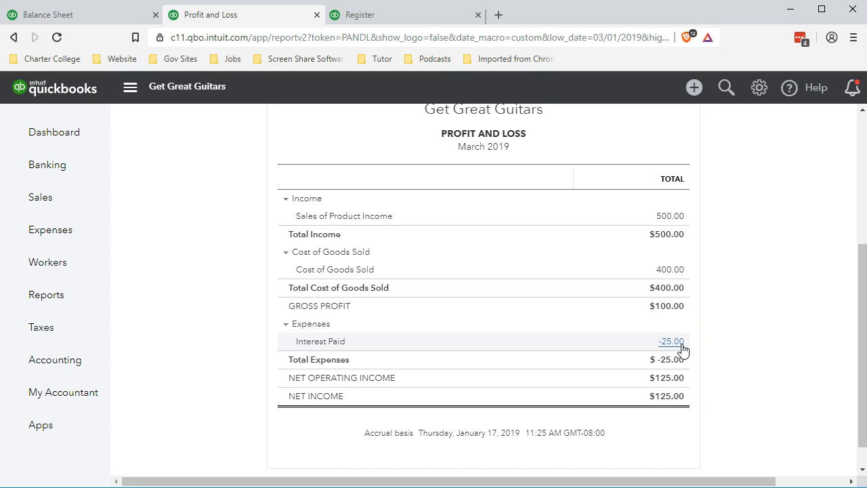
Switch to Loans.xlsx in Excel, check the final principal in the six-payment loan schedule, and return to the Profit and Loss report
left_click(494, 487)
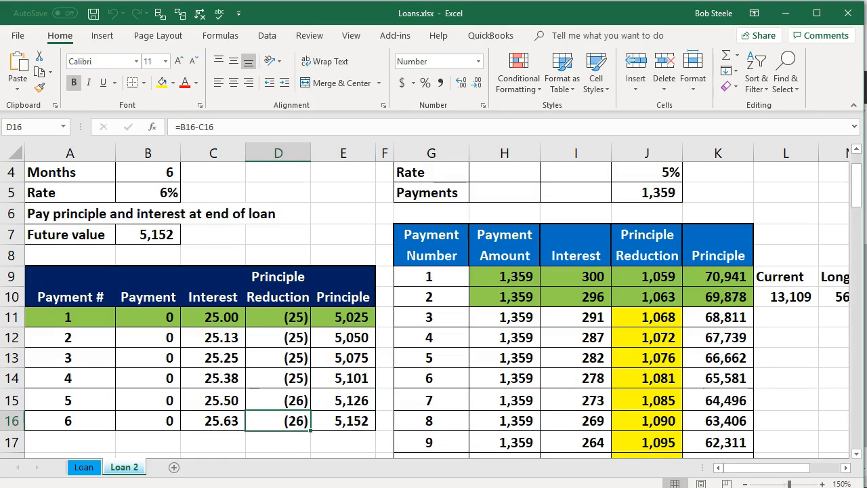
left_click(341, 421)
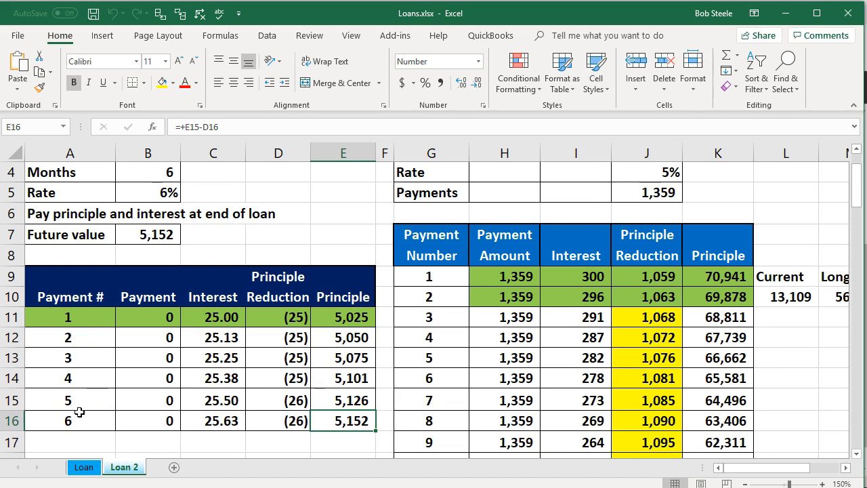
left_click(784, 14)
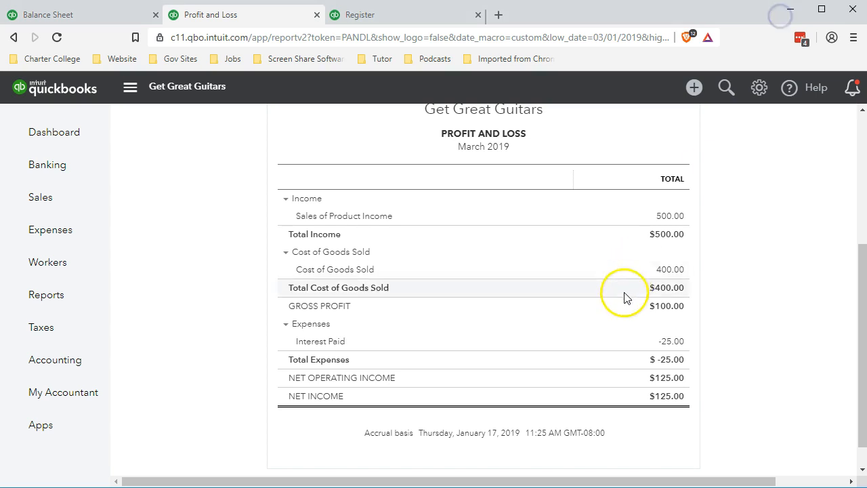